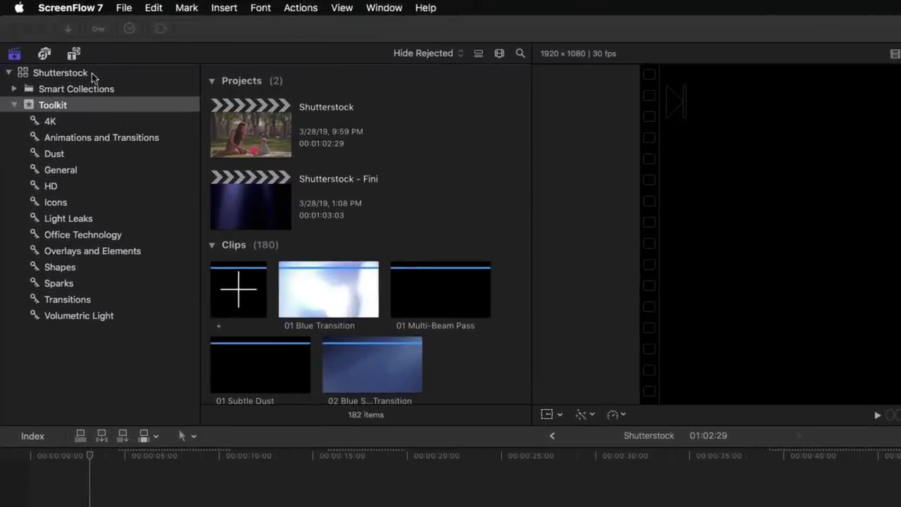
Step: Browse the Toolkit's 4K, Animations and Transitions, Dust and General collections, ending back on 4K
left_click(87, 80)
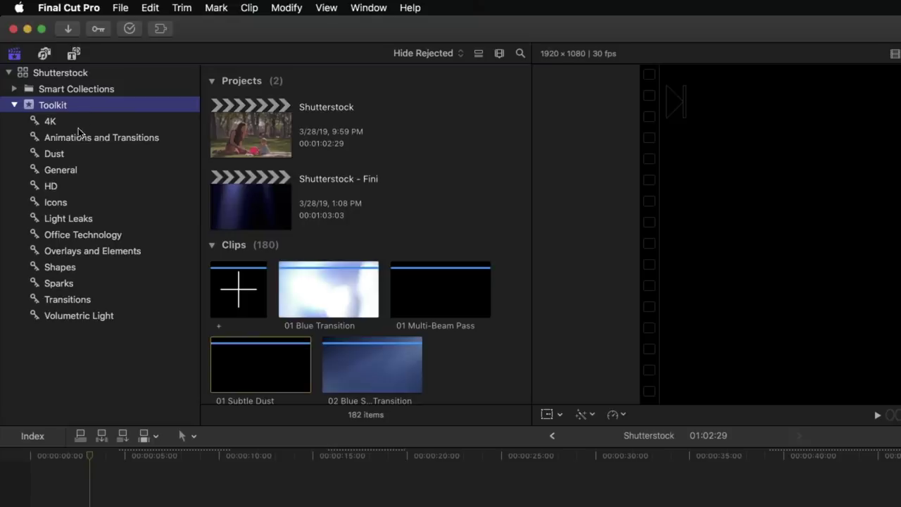
left_click(54, 123)
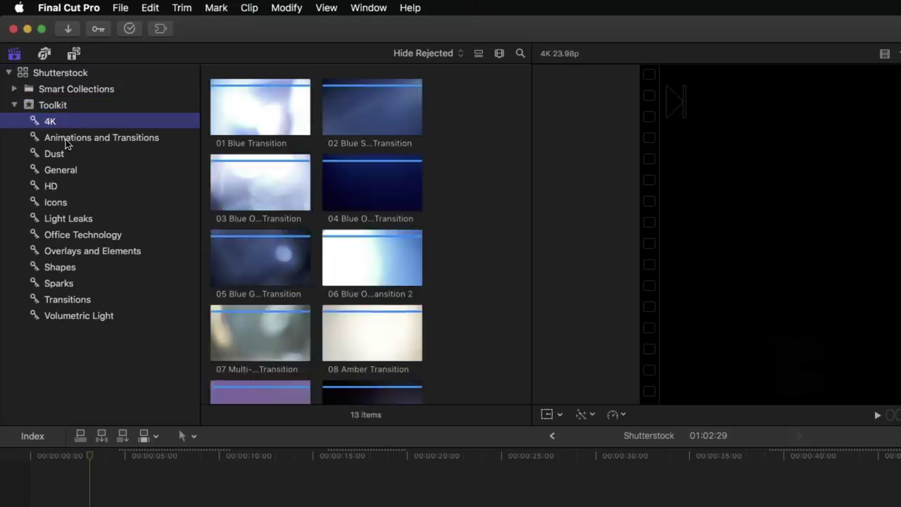
left_click(69, 138)
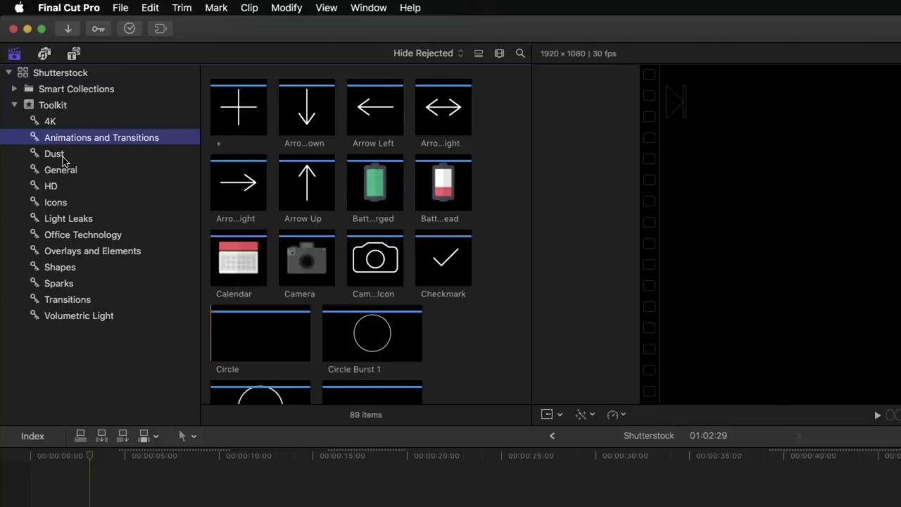
left_click(63, 158)
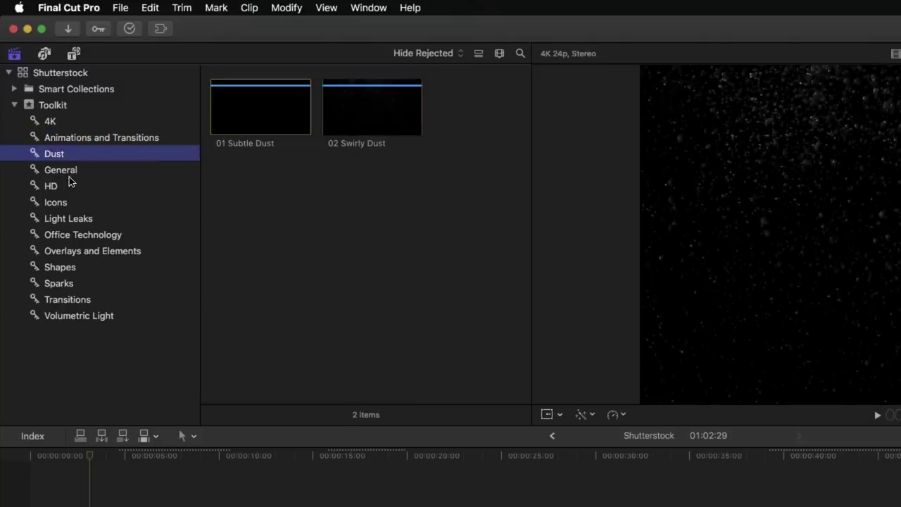
left_click(75, 172)
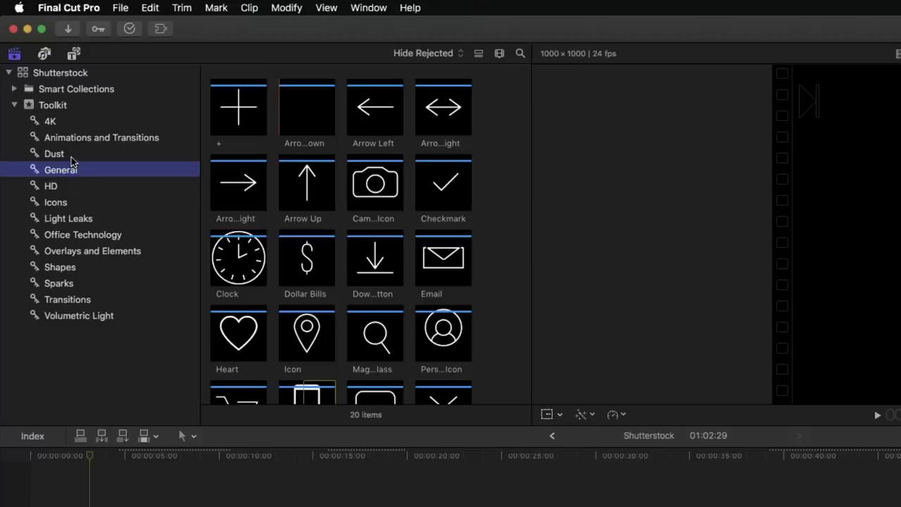
left_click(69, 123)
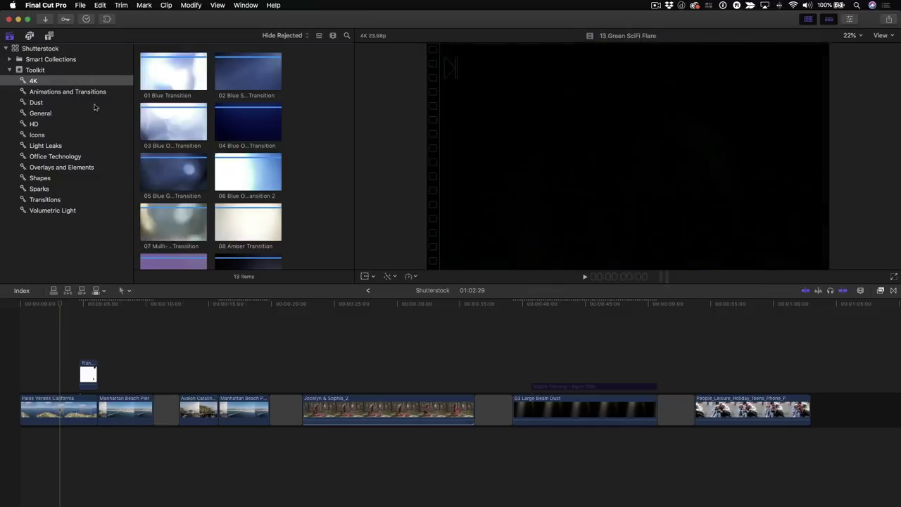
Step: Skim the Dust, HD and Icons collections in the Toolkit browser
left_click(34, 103)
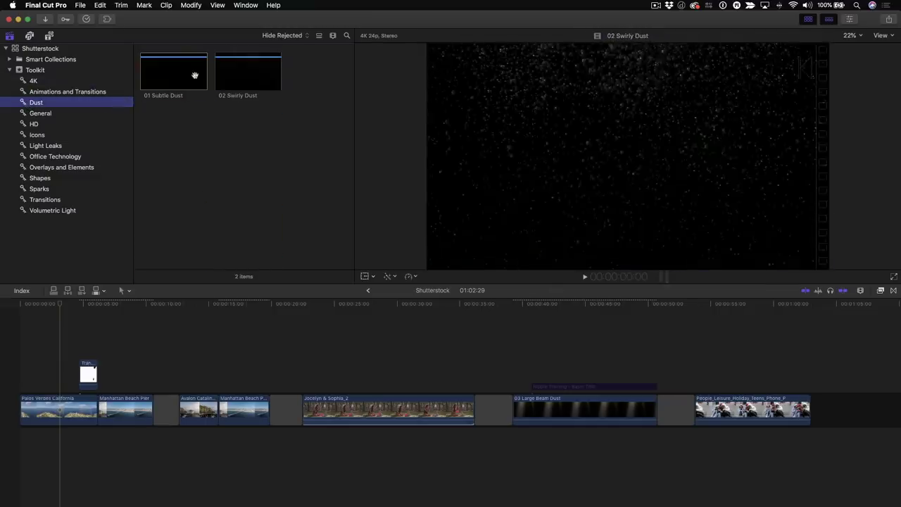
left_click(34, 125)
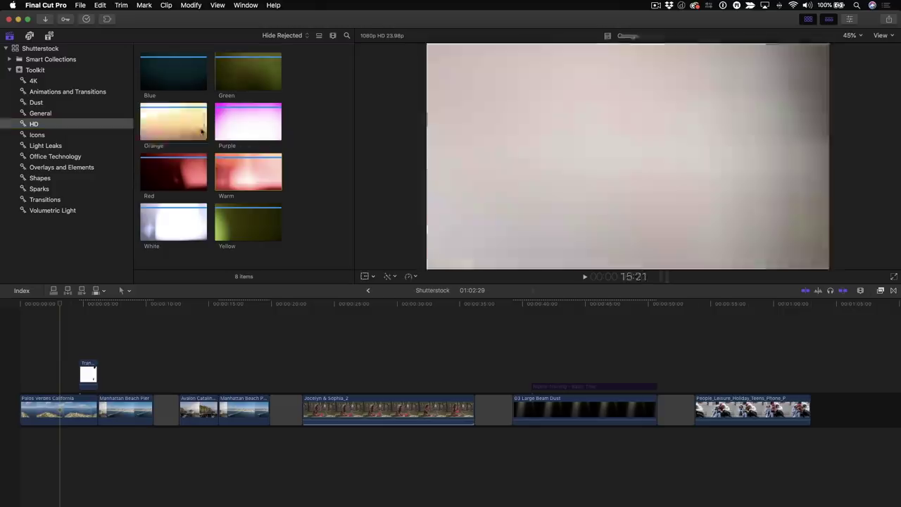
left_click(38, 135)
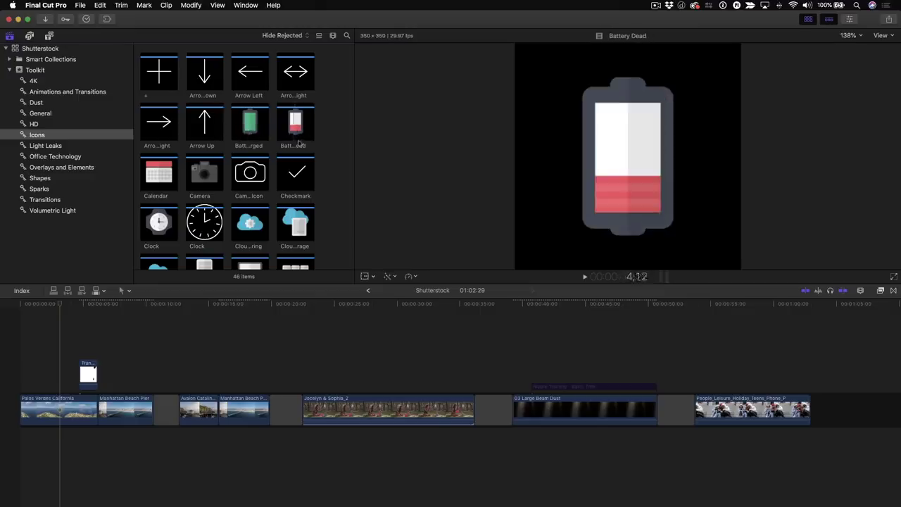
scroll(299, 143, "down", 10)
scroll(300, 145, "up", 3)
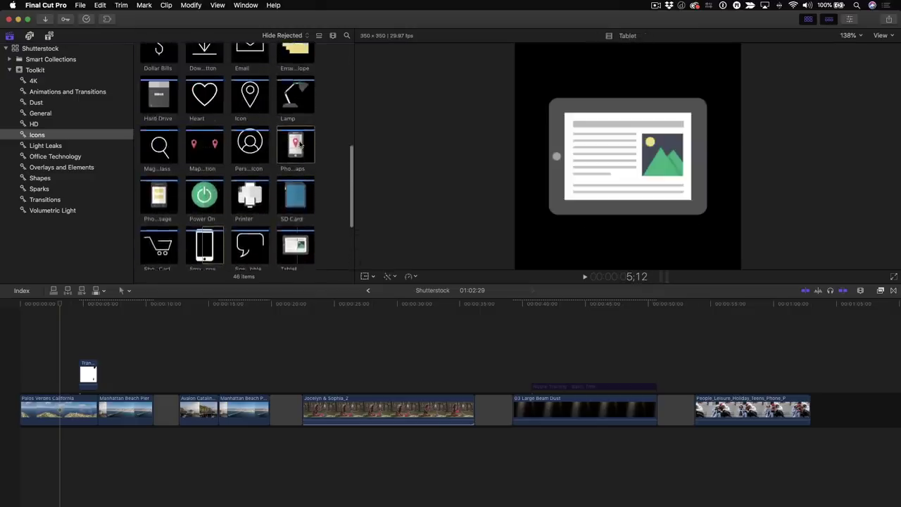
scroll(299, 143, "up", 1)
scroll(295, 144, "down", 1)
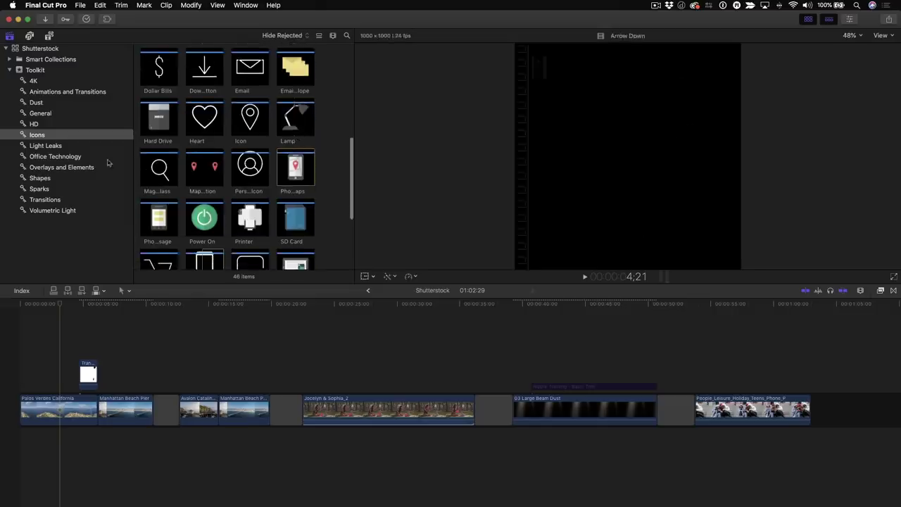
Step: Preview the Light Leaks, Shapes and Transitions collections, ending on Volumetric Light
left_click(50, 146)
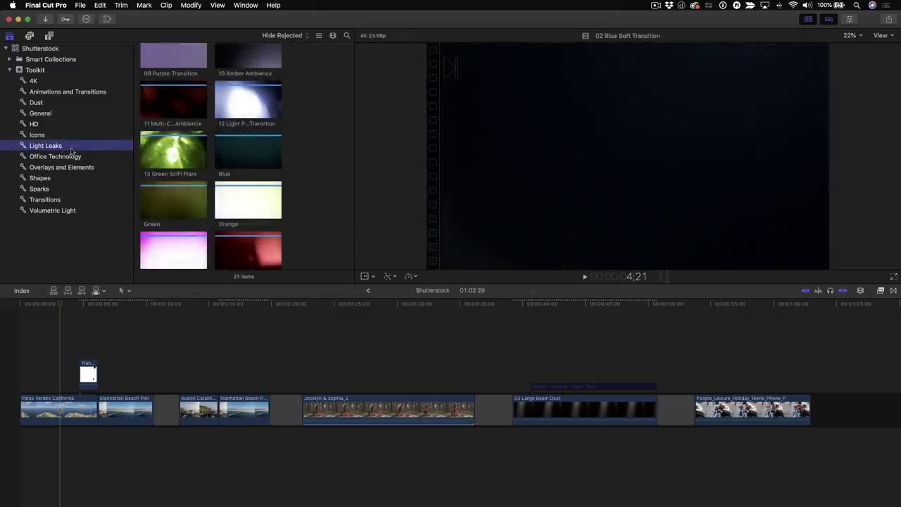
left_click(43, 178)
scroll(233, 179, "up", 10)
scroll(233, 179, "down", 10)
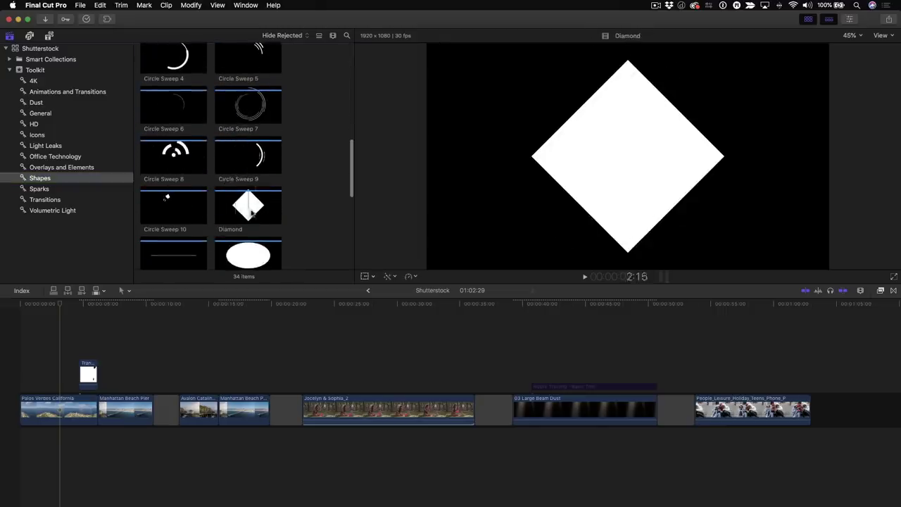
scroll(245, 211, "down", 2)
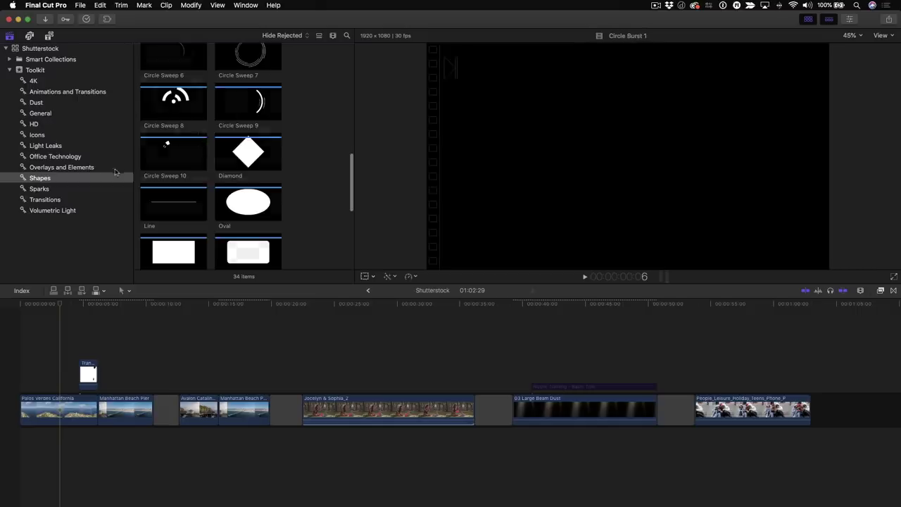
left_click(63, 201)
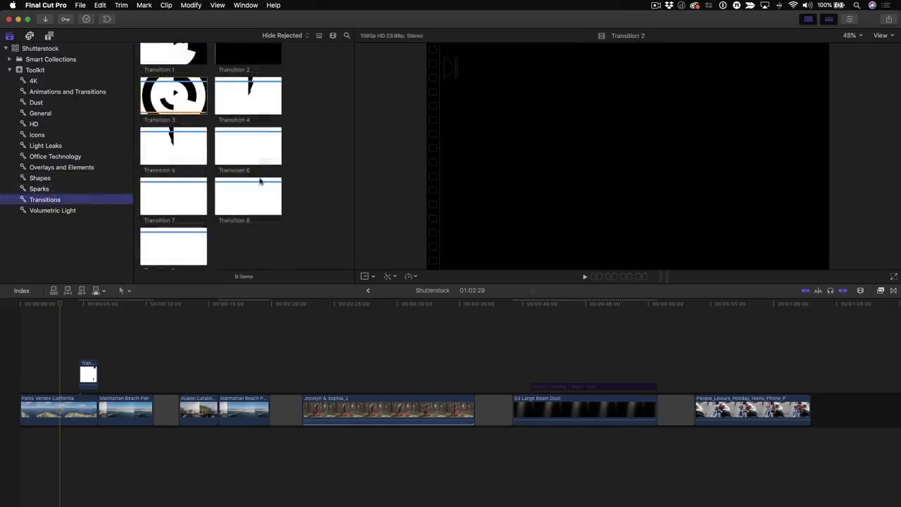
scroll(248, 138, "up", 1)
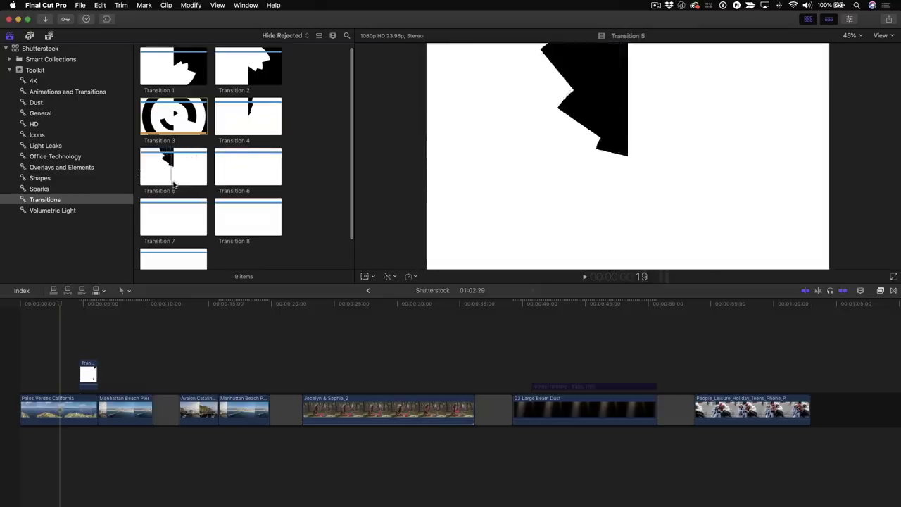
left_click(68, 214)
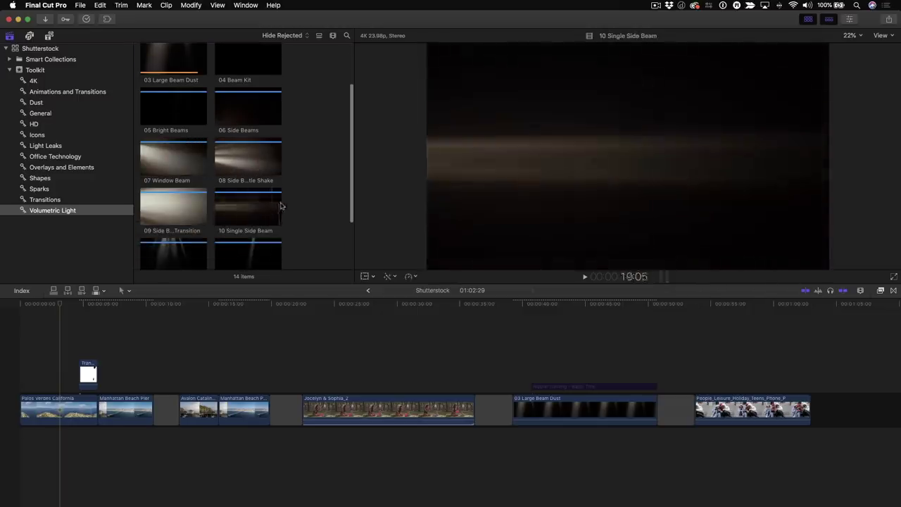
Step: Delete the existing connected transition clip from the timeline
left_click(262, 321)
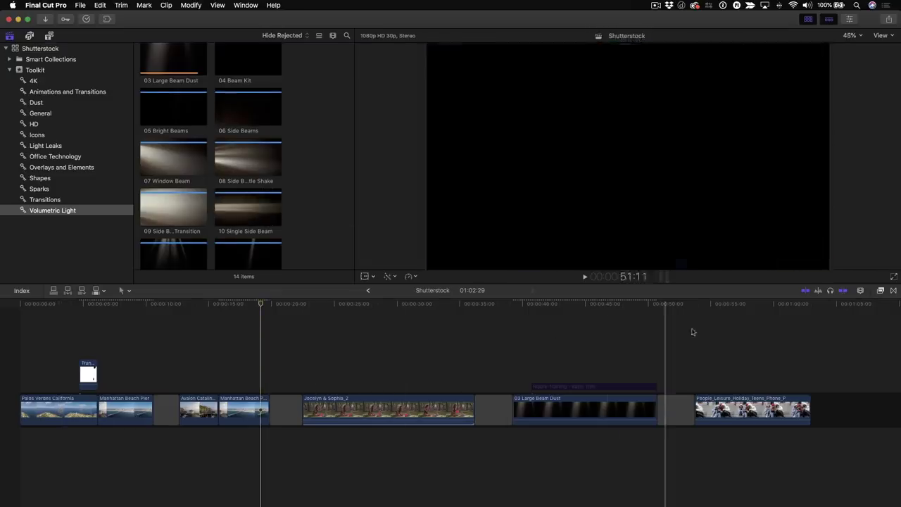
left_click(45, 200)
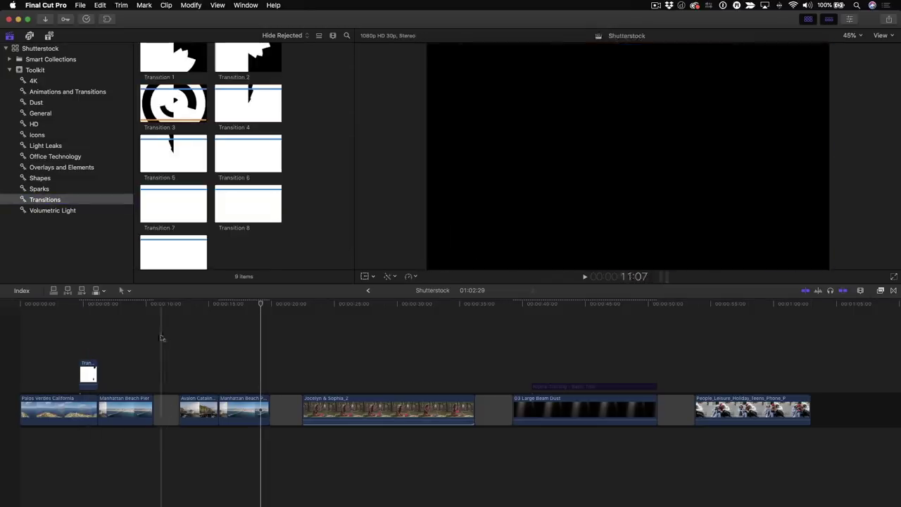
left_click(91, 379)
key("Delete")
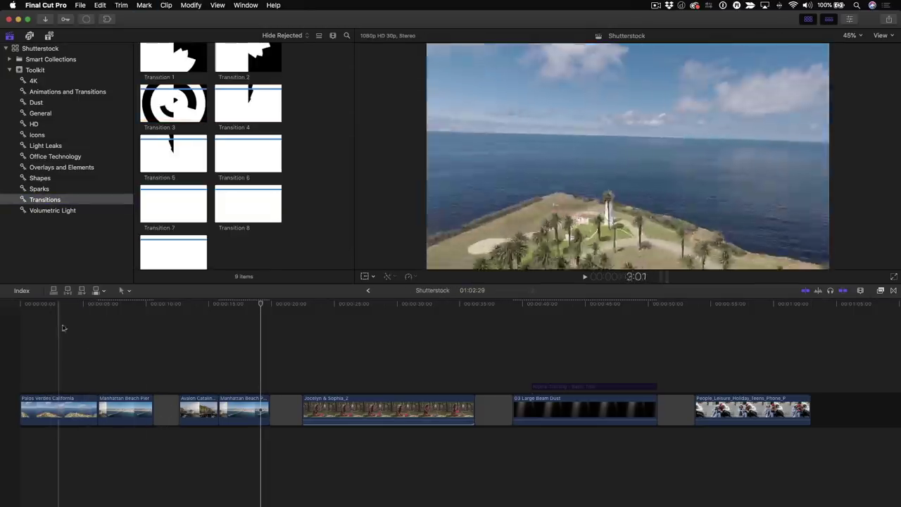
Step: Connect Transition 3 above the storyline at the Manhattan Beach Pier edit point
left_click(75, 334)
scroll(316, 164, "up", 1)
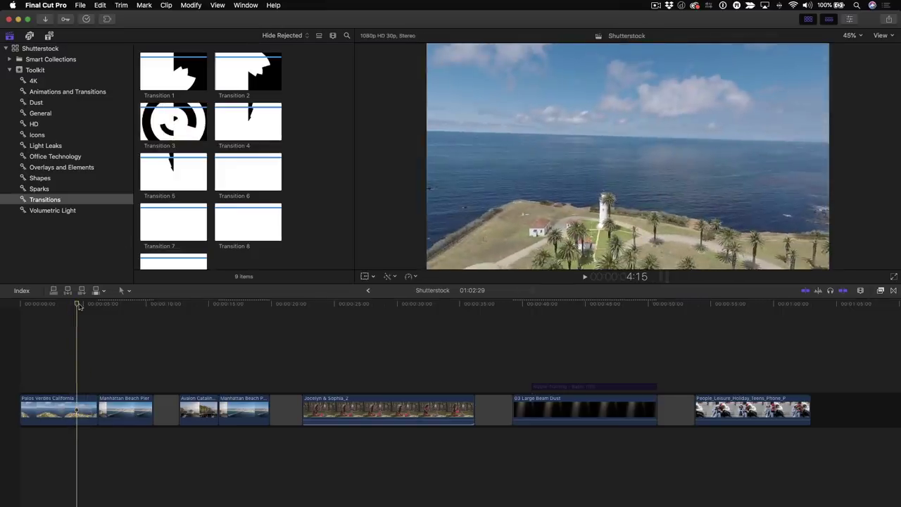
key("Down")
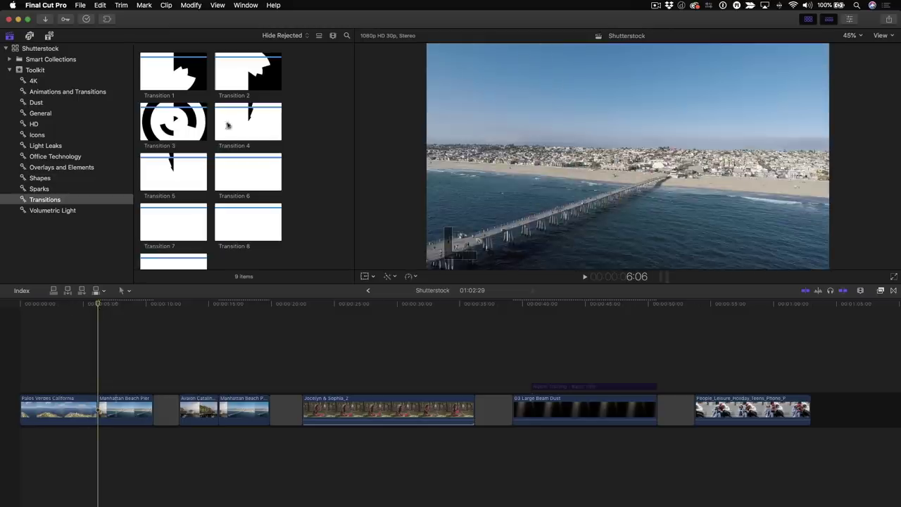
left_click(172, 125)
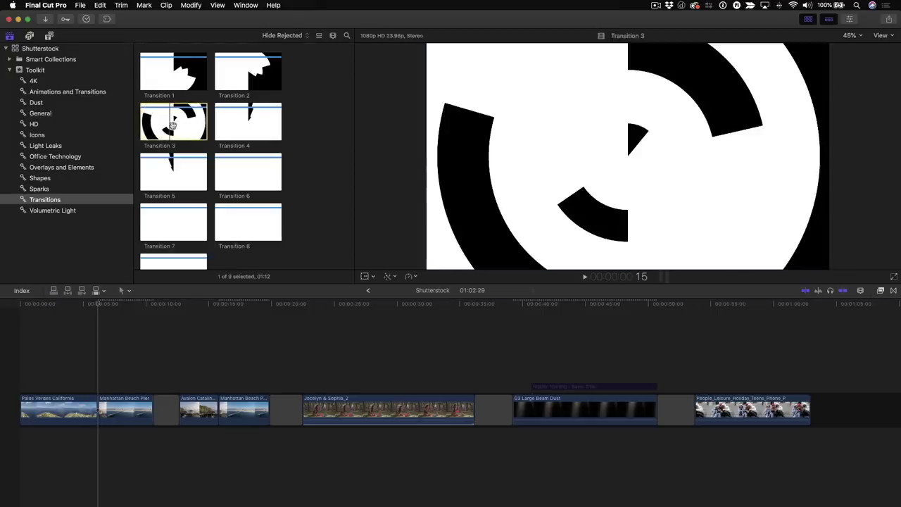
left_click_drag(172, 125, 89, 373)
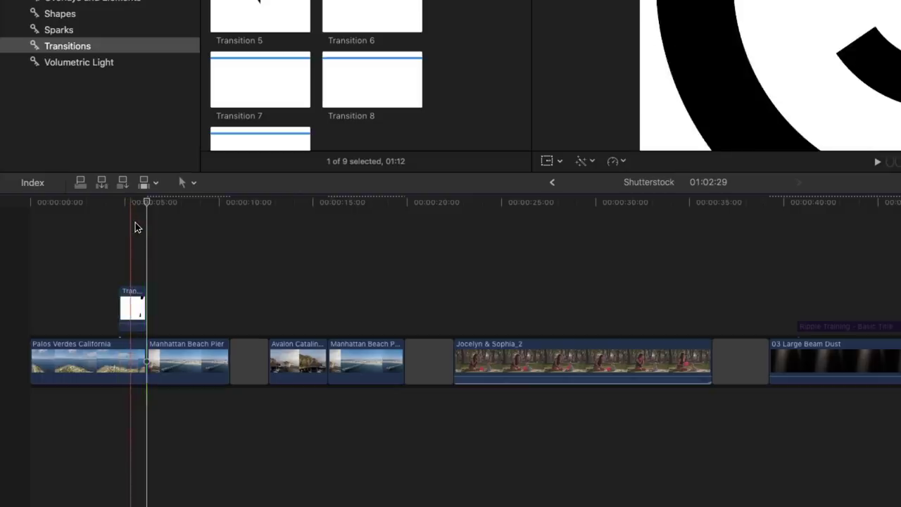
Step: Give the Transition 3 clip the Silhouette Luma blend mode and scrub to check the composite
left_click(136, 225)
left_click(139, 306)
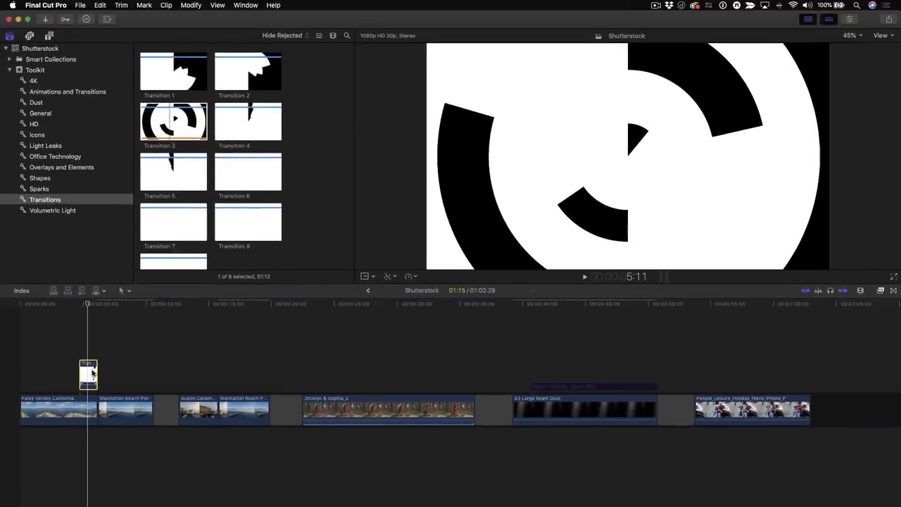
key("super+4")
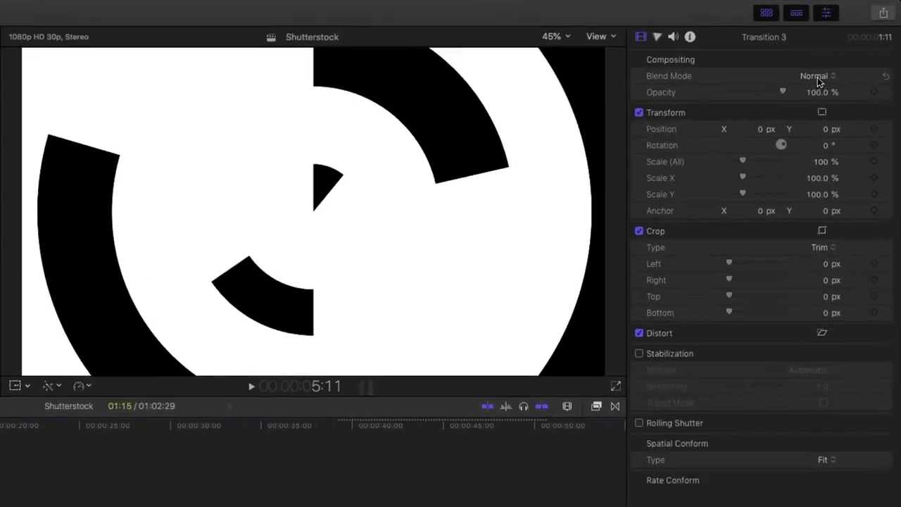
left_click(817, 78)
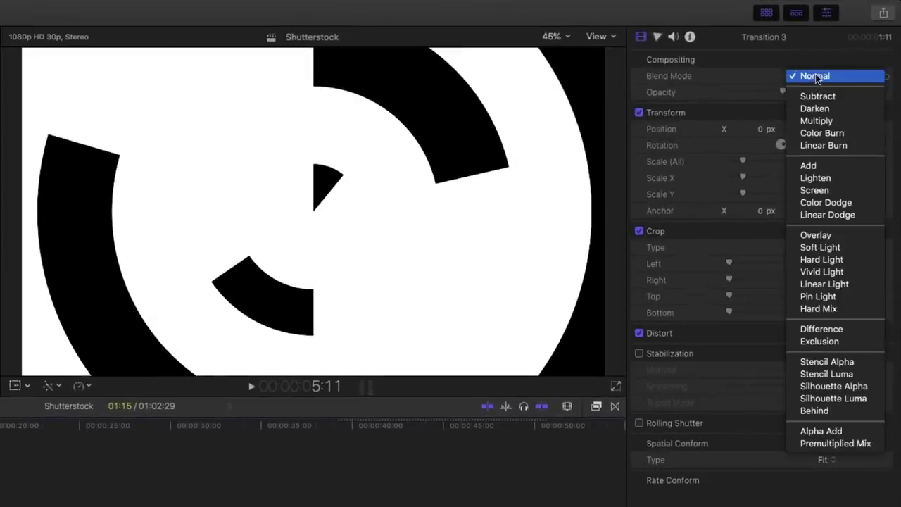
left_click(831, 399)
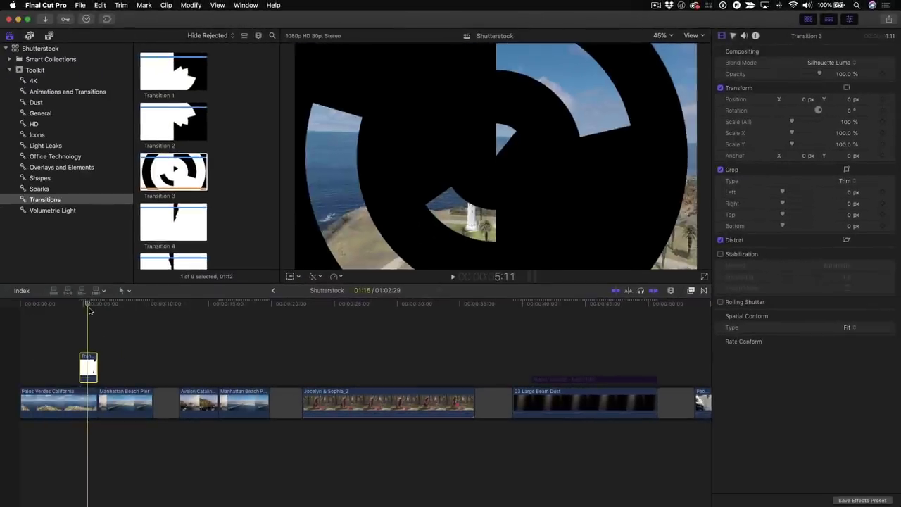
mouse_move(17, 334)
left_mouse_down()
mouse_move(6, 334)
mouse_move(22, 336)
left_mouse_up()
mouse_move(95, 312)
left_mouse_down()
mouse_move(71, 313)
mouse_move(89, 314)
left_mouse_up()
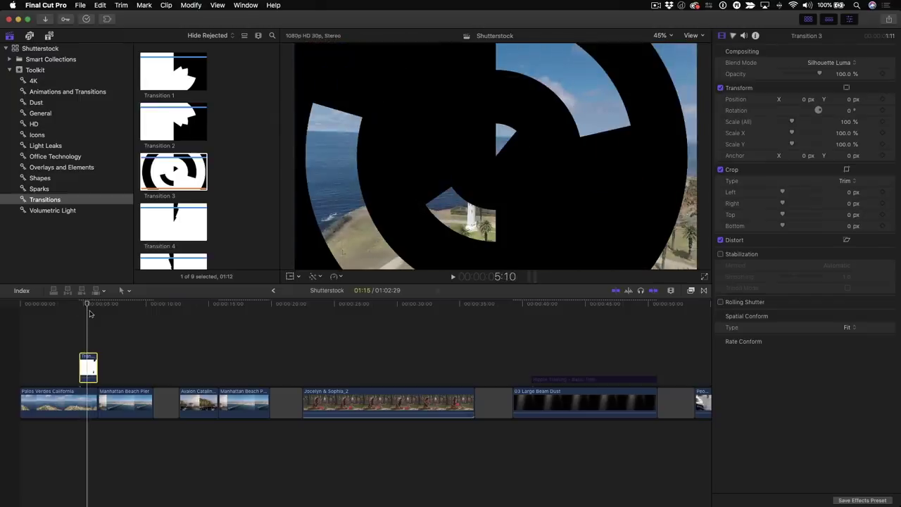
Step: Lift the Manhattan Beach Pier clip above the storyline as a connected clip
left_click(126, 401)
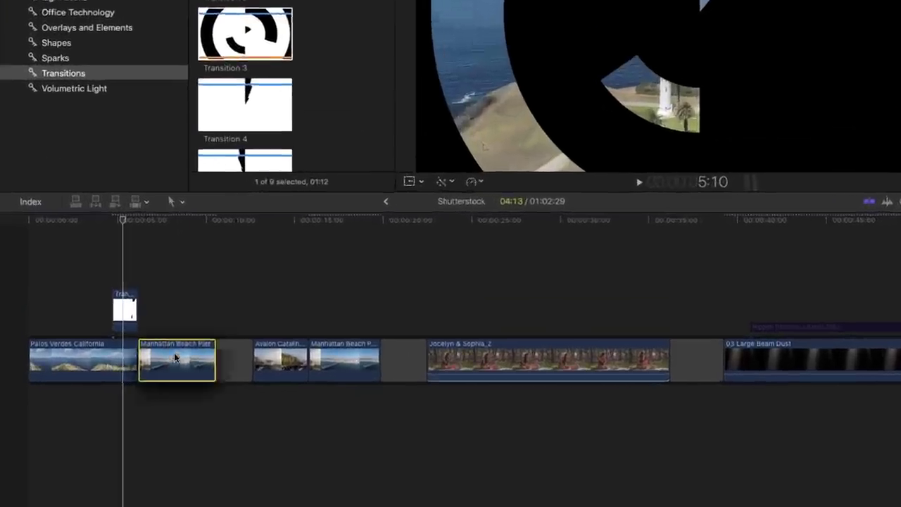
left_click_drag(177, 352, 156, 248)
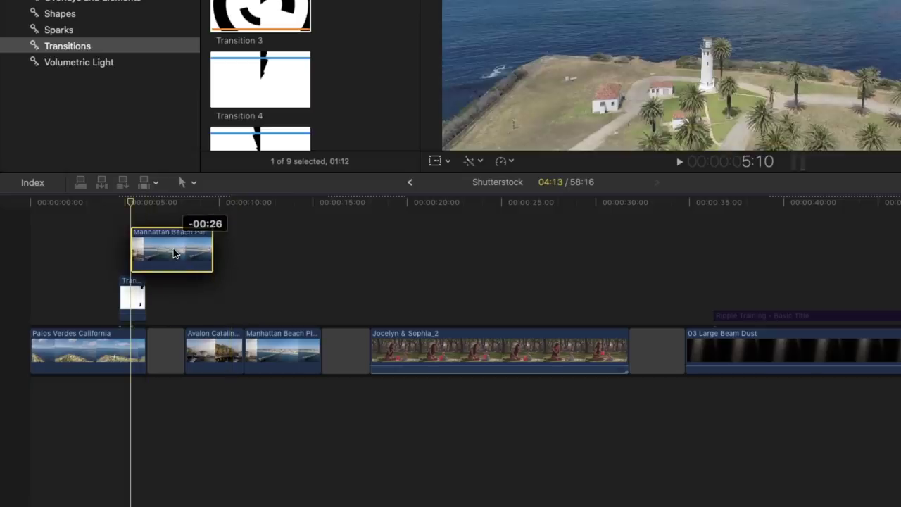
left_click_drag(130, 209, 132, 204)
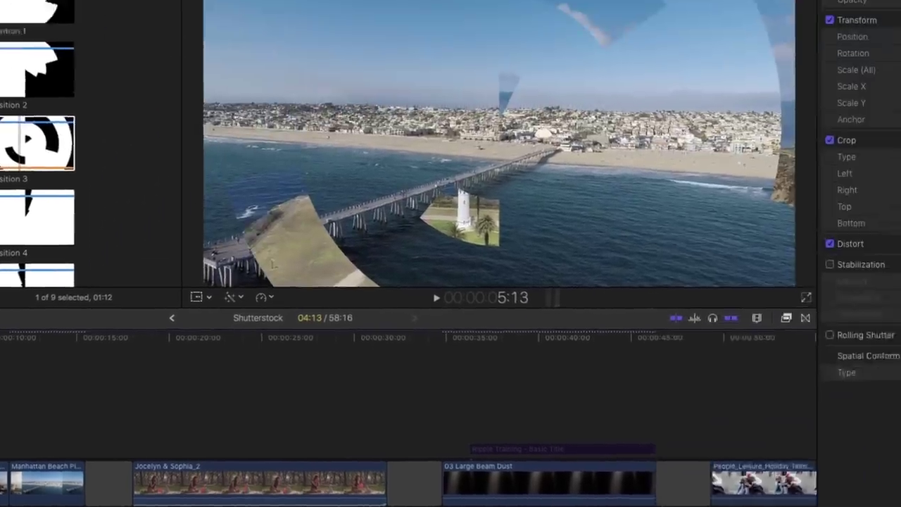
Step: Set the pier clip's blend mode to Behind and play back the transition
left_click(900, 0)
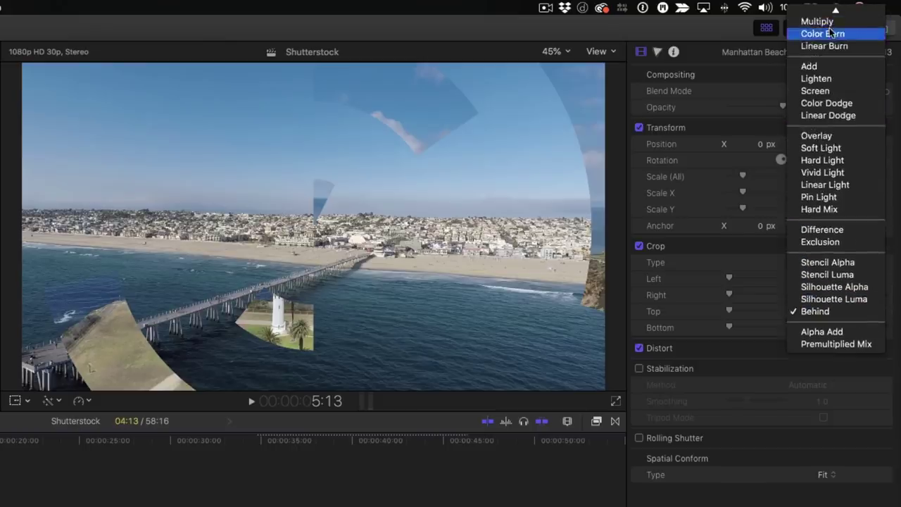
left_click(816, 13)
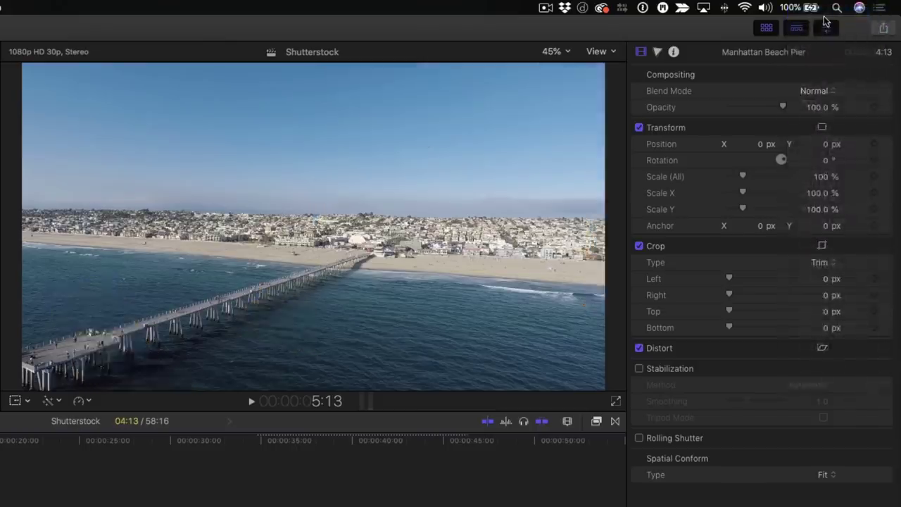
left_click(810, 92)
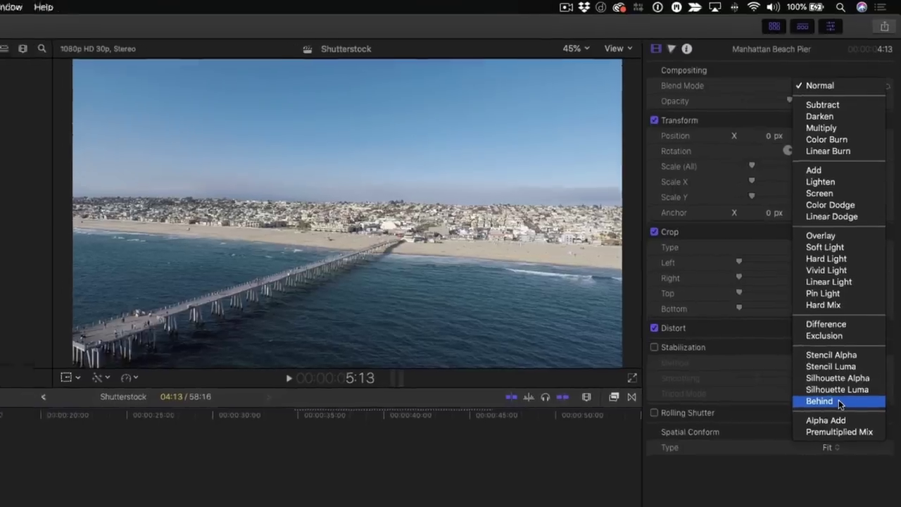
left_click(815, 425)
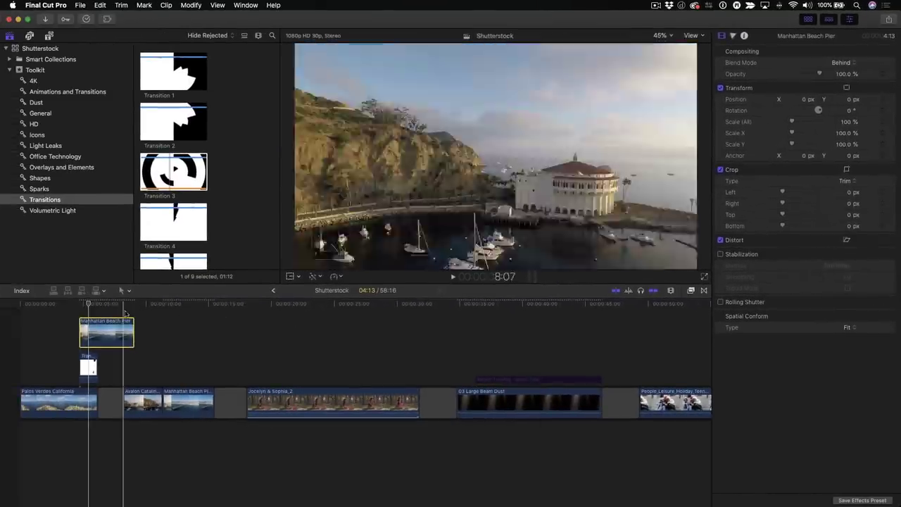
left_click(79, 315)
key("space")
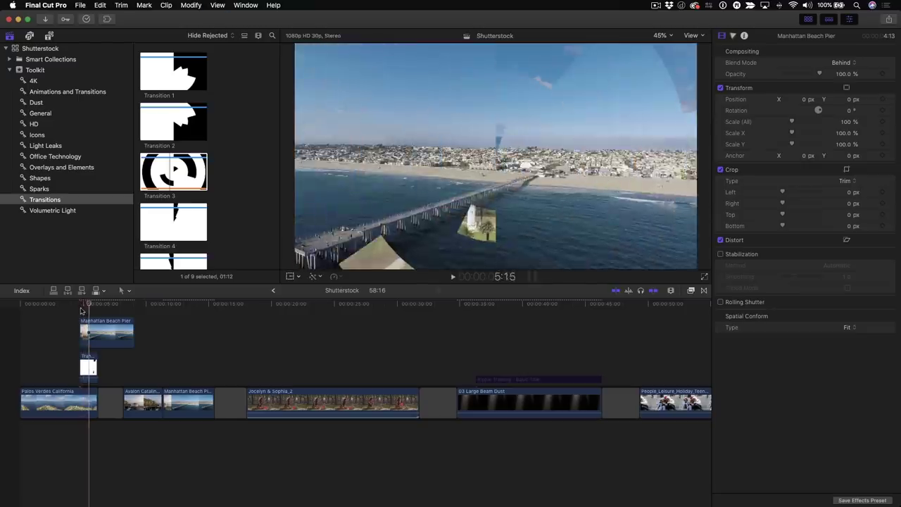
key("space")
Step: Replace the connected transition clip with Transition 2 from its start
left_click(176, 124)
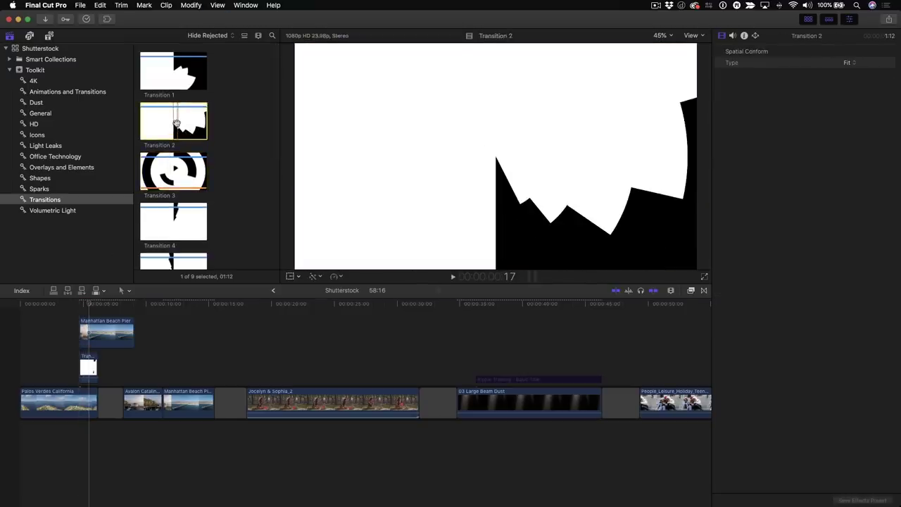
left_click_drag(237, 200, 90, 372)
left_click(119, 385)
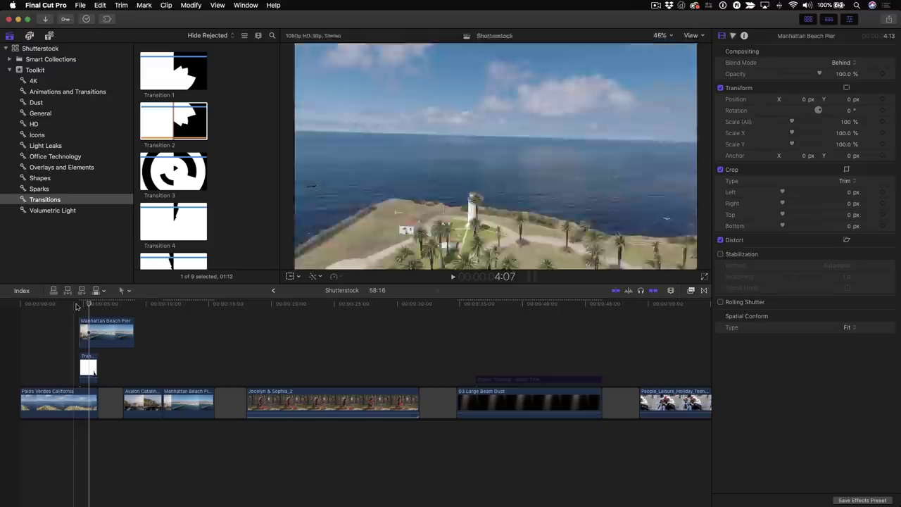
Step: Set Transition 2's blend mode to Silhouette Luma and replay the transition into the pier shot
left_click(94, 370)
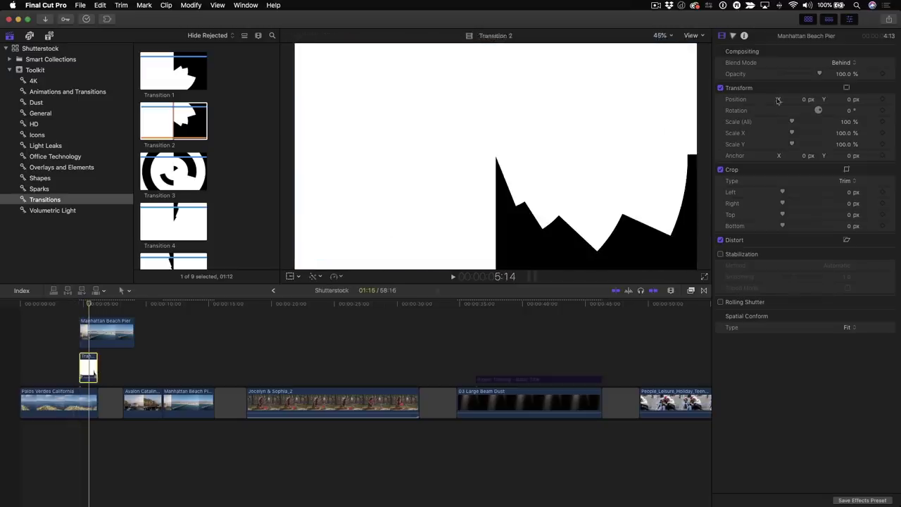
left_click(840, 63)
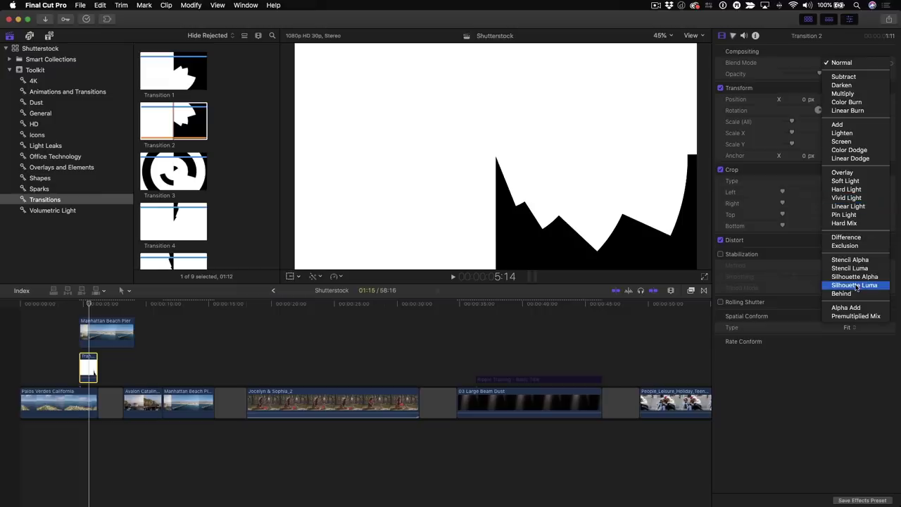
key("Return")
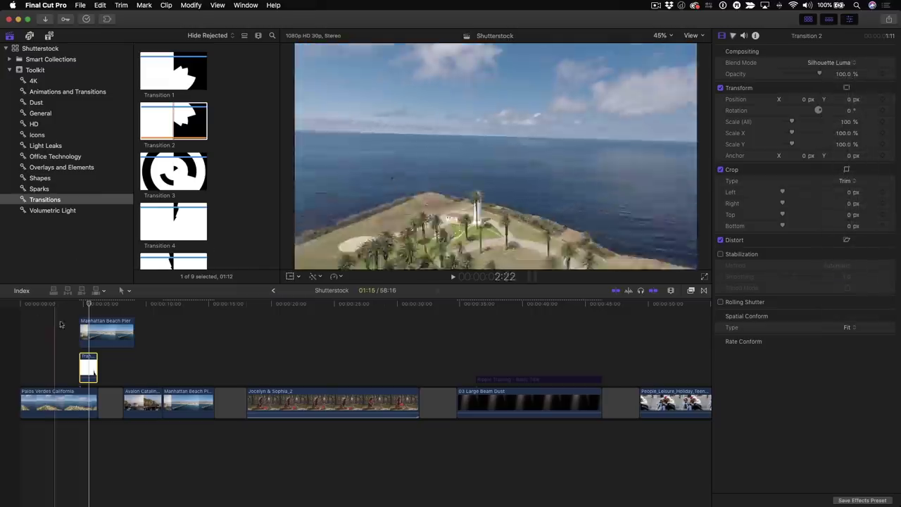
key("space")
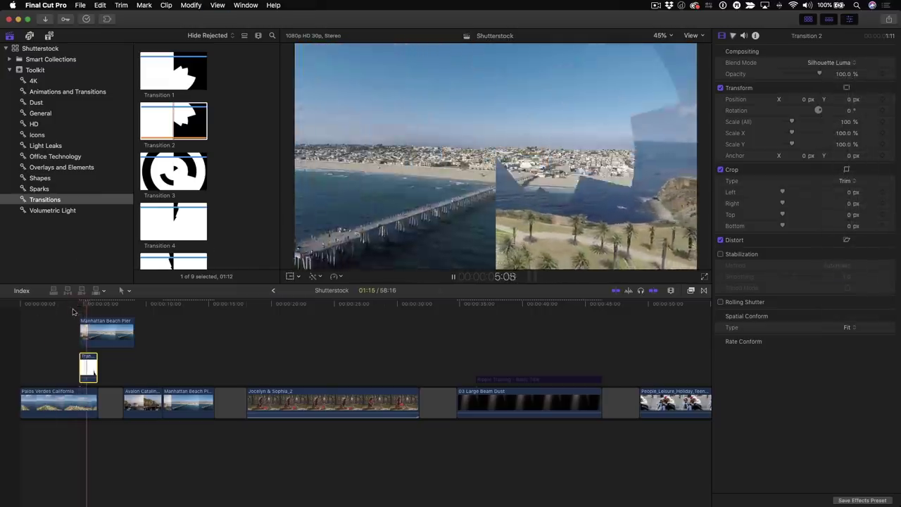
left_click(72, 312)
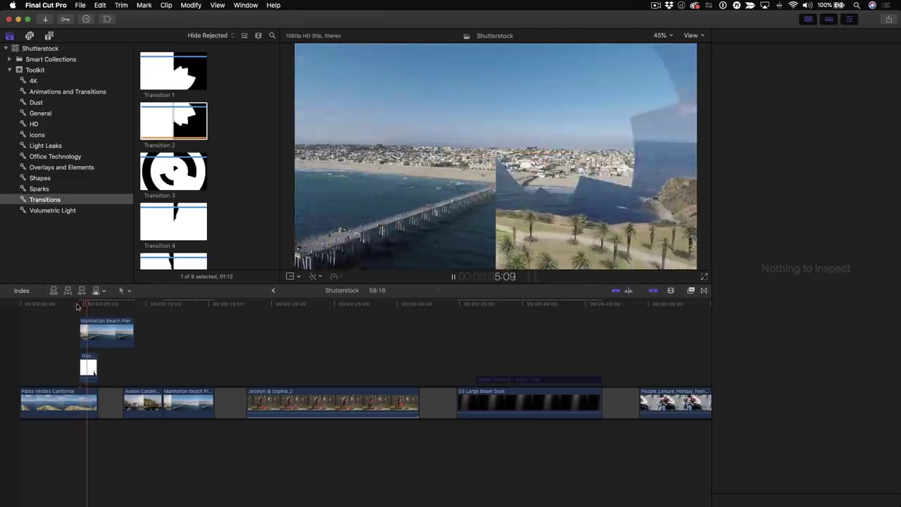
left_click(81, 307)
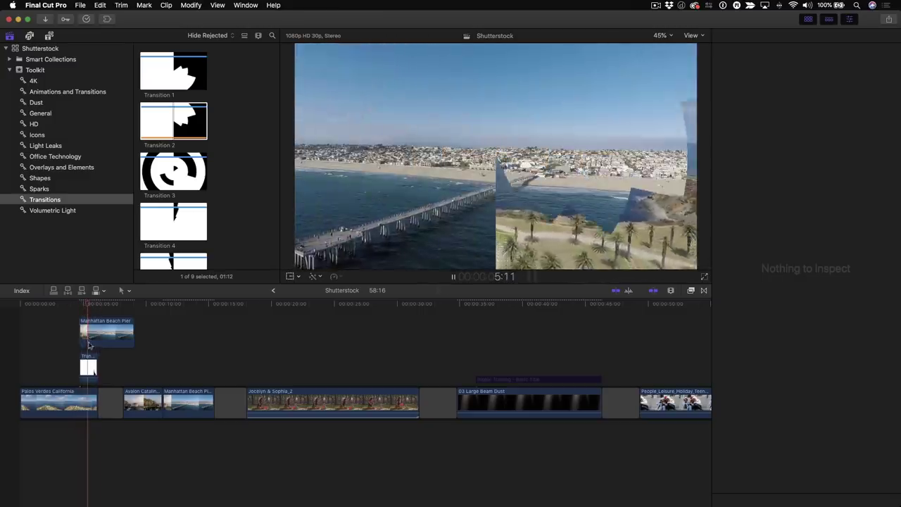
key("space")
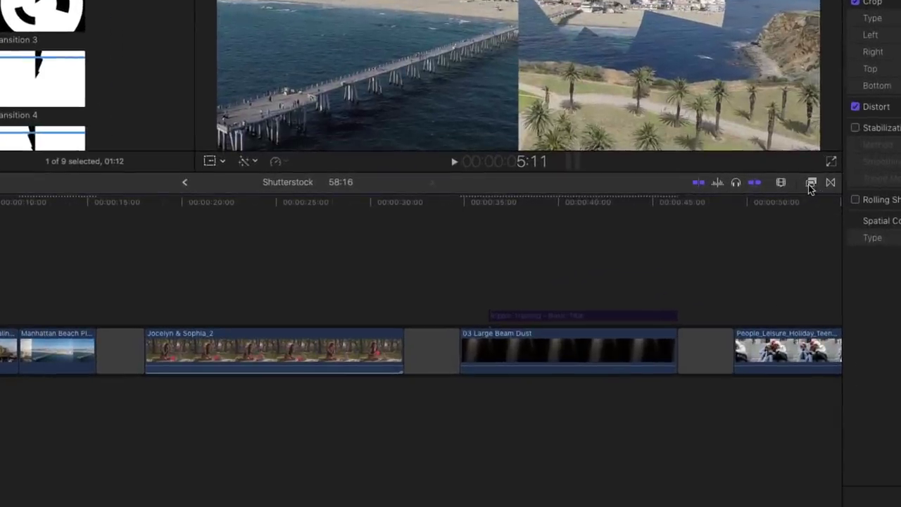
Step: Apply the Gaussian blur effect from the Blur category to the Transition 2 clip
left_click(810, 185)
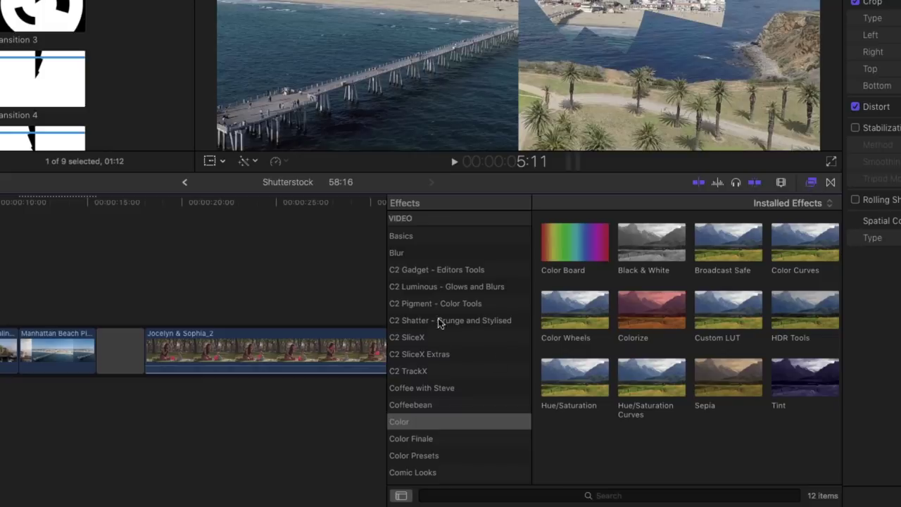
scroll(438, 322, "up", 3)
left_click(402, 319)
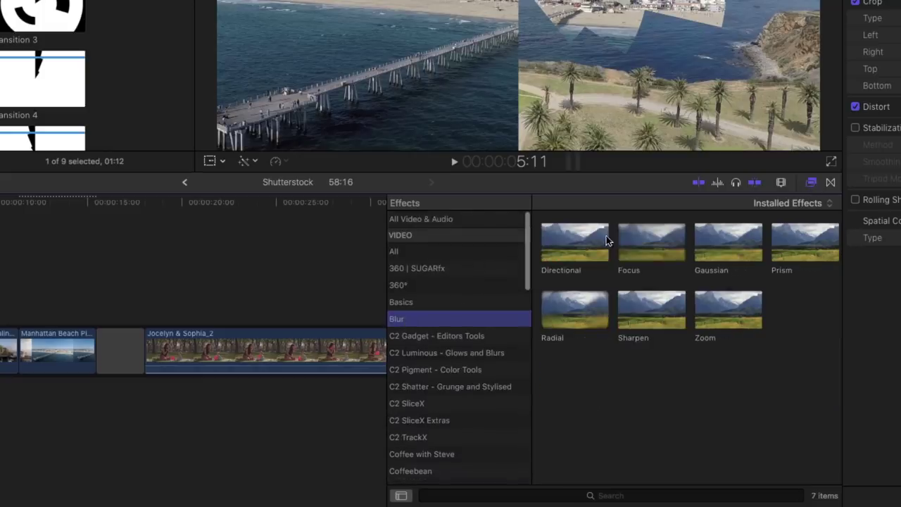
left_click_drag(725, 243, 0, 302)
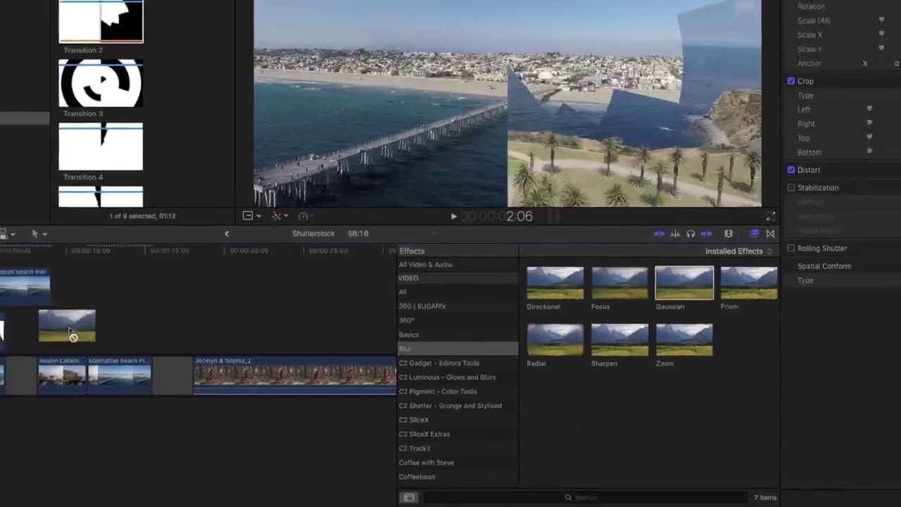
left_click_drag(74, 337, 4, 333)
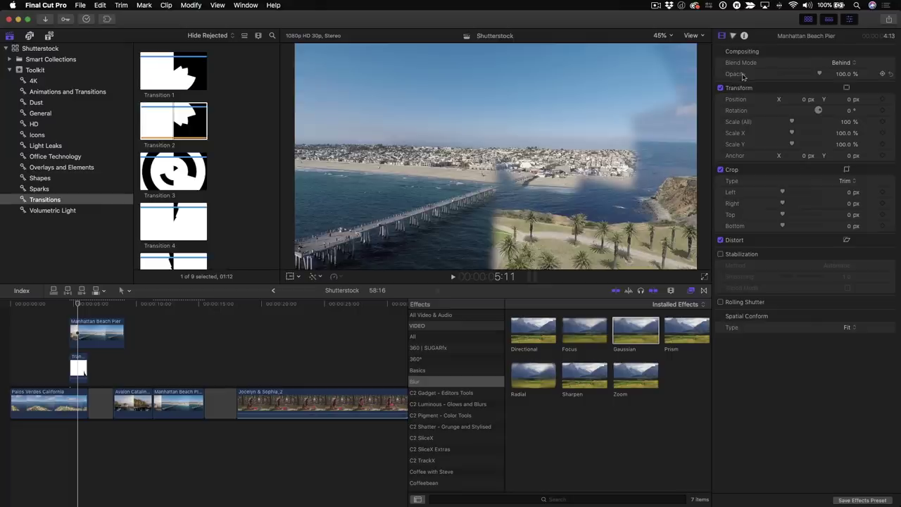
Step: Raise the Gaussian blur amount to about 50.66 and play back the softened transition
left_click(78, 366)
scroll(781, 85, "down", 1)
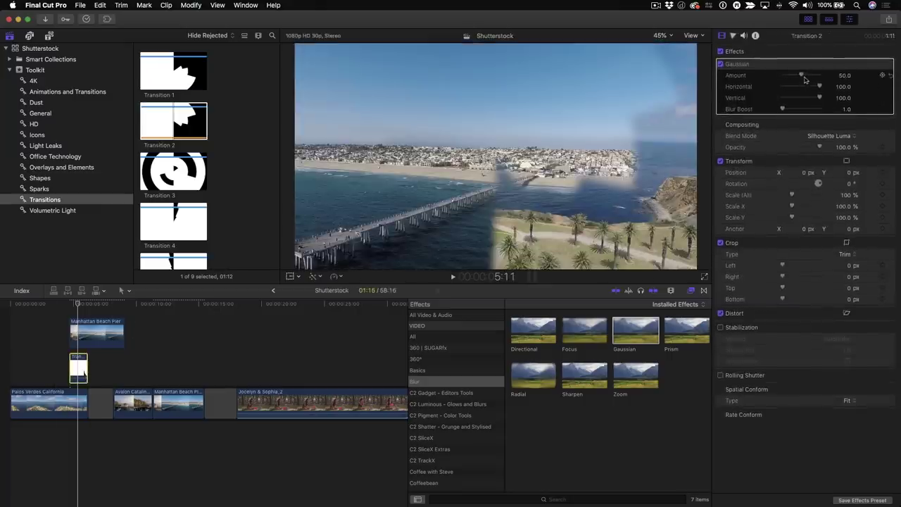
left_click_drag(797, 76, 802, 77)
key("space")
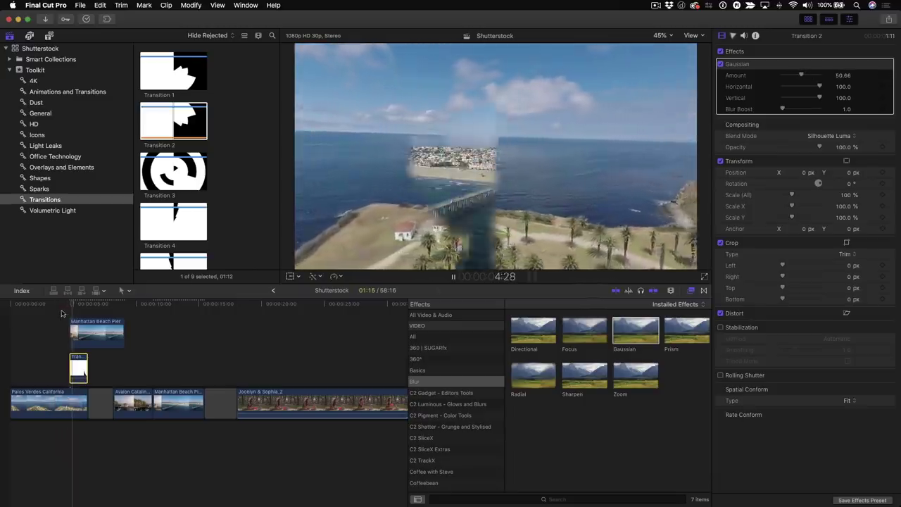
left_click(62, 313)
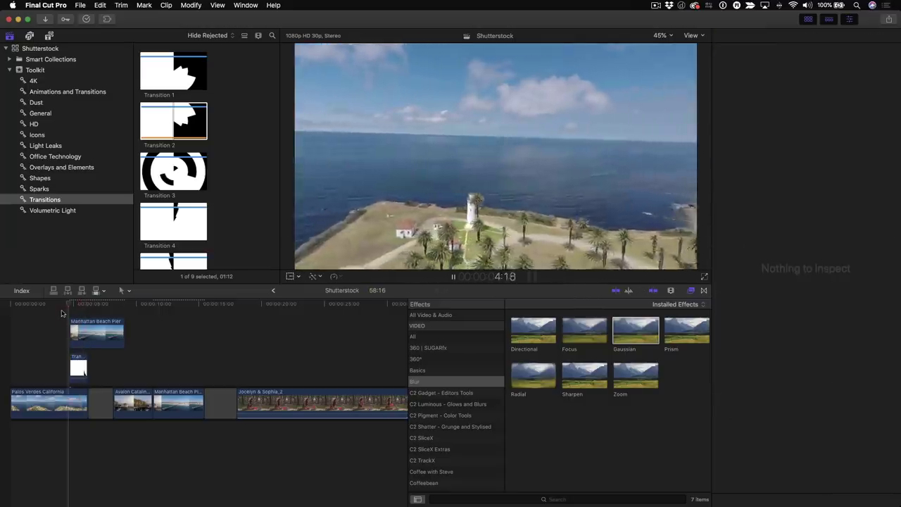
key("space")
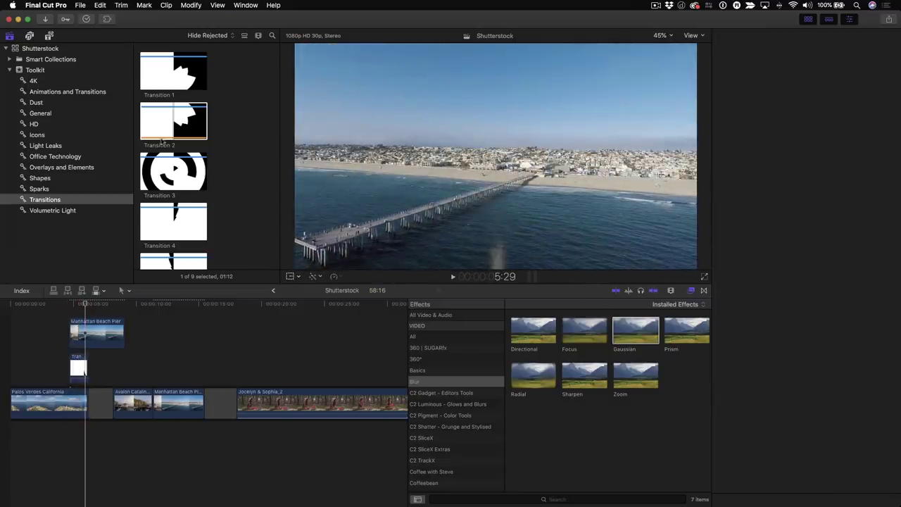
scroll(169, 151, "down", 3)
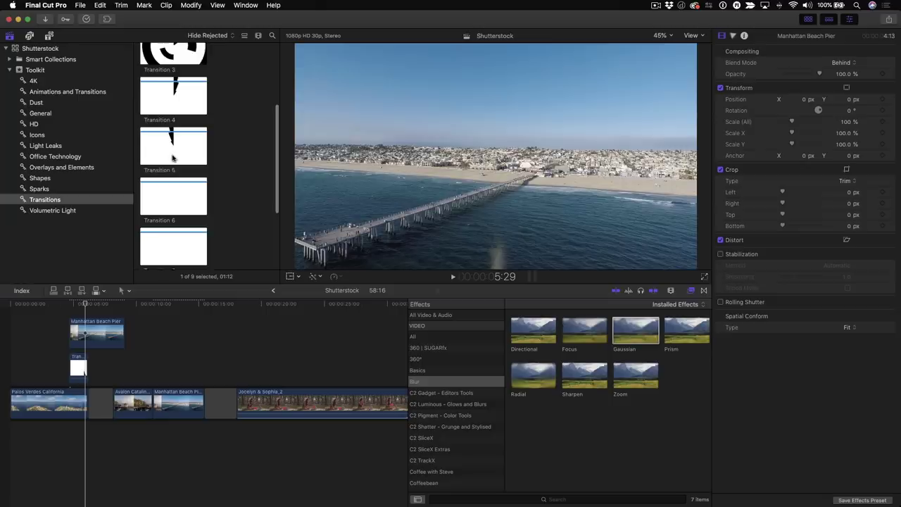
scroll(175, 161, "down", 2)
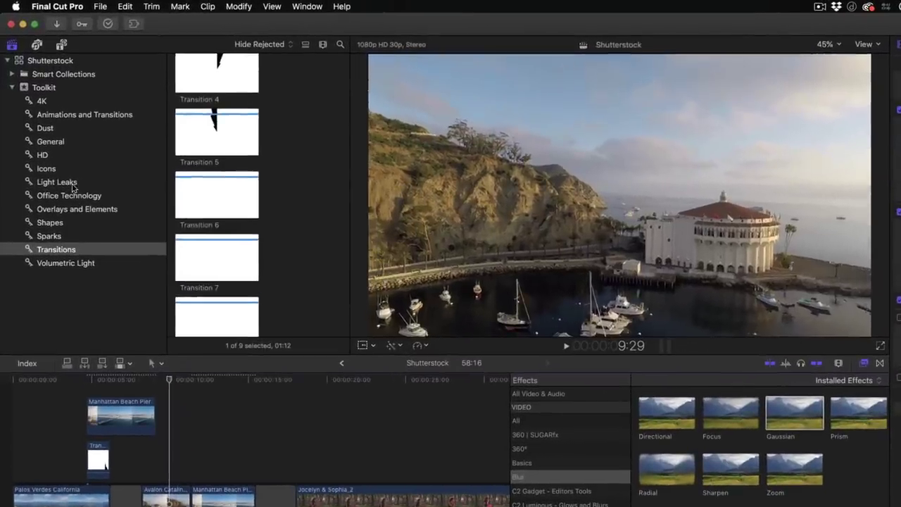
Step: Connect 01 Blue Transition from Light Leaks above the storyline near the 10-second mark
left_click(57, 146)
scroll(238, 197, "up", 10)
left_click(210, 91)
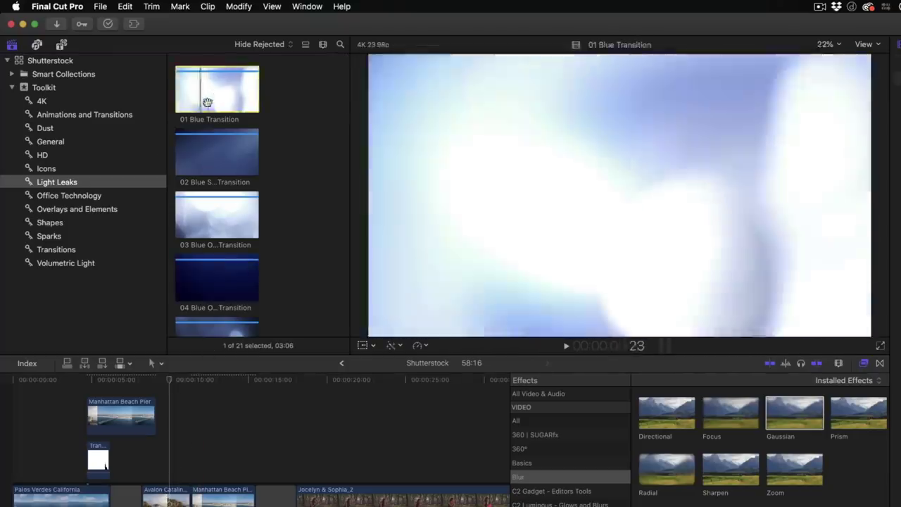
left_click_drag(203, 98, 180, 445)
mouse_move(180, 341)
left_mouse_down()
mouse_move(178, 366)
mouse_move(179, 337)
left_mouse_up()
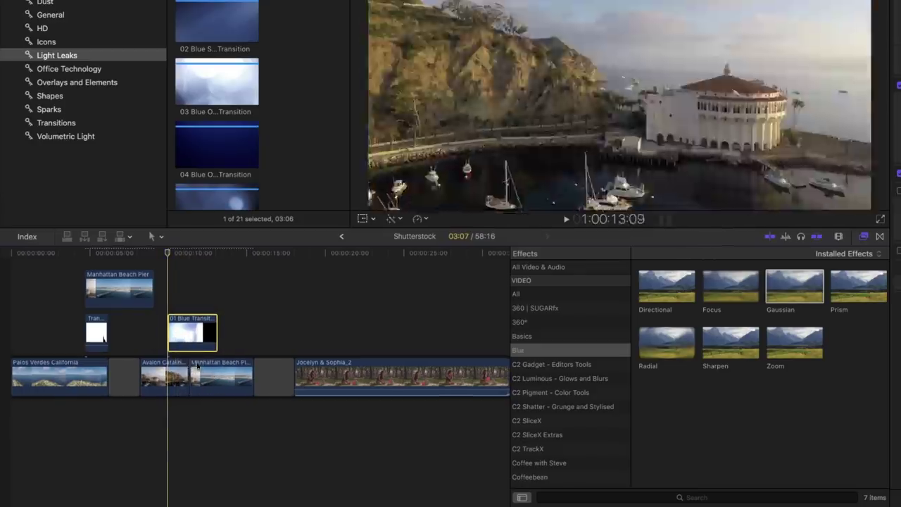
left_click(177, 256)
Step: Set 01 Blue Transition's blend mode to Screen and play it over the Manhattan Beach footage
mouse_move(180, 262)
left_mouse_down()
mouse_move(209, 258)
mouse_move(176, 258)
mouse_move(205, 261)
mouse_move(190, 265)
left_mouse_up()
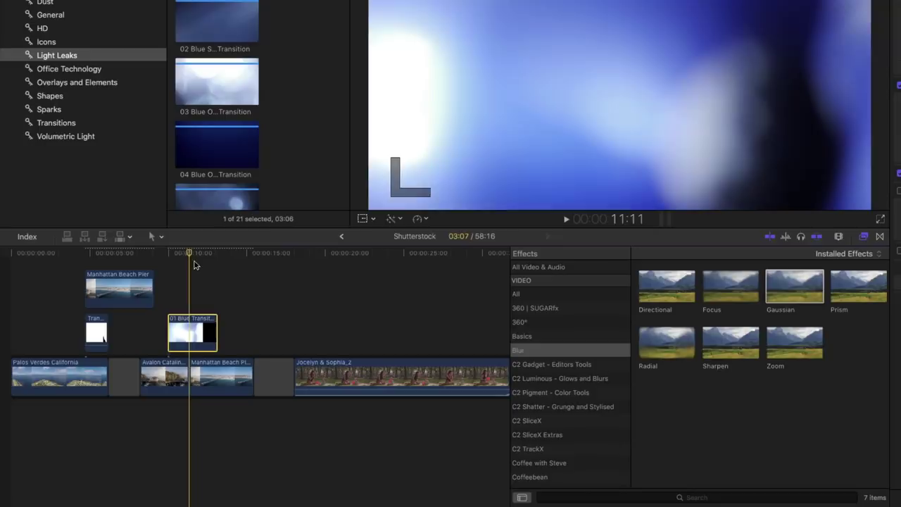
key("super+4")
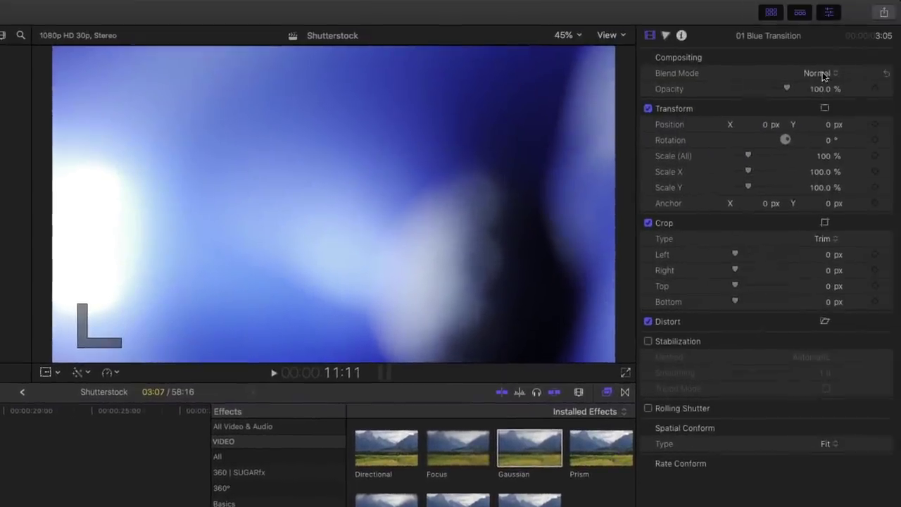
left_click(821, 74)
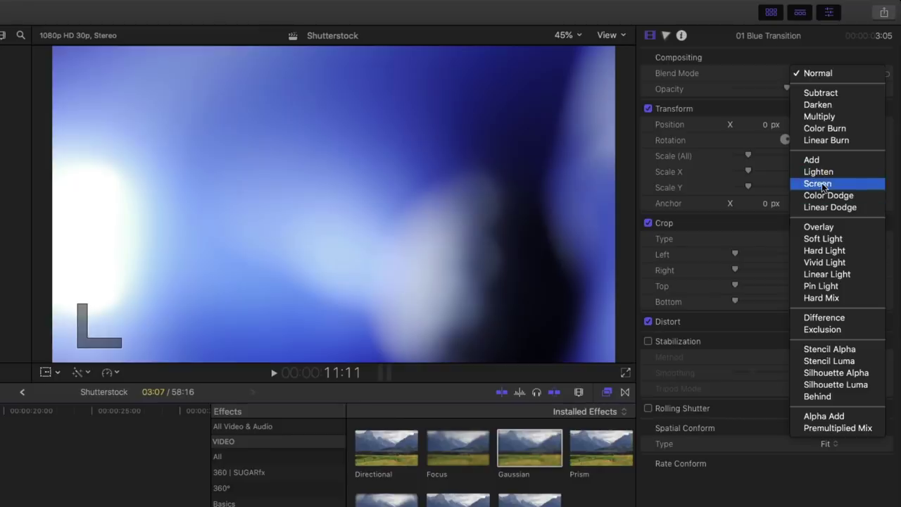
left_click(795, 187)
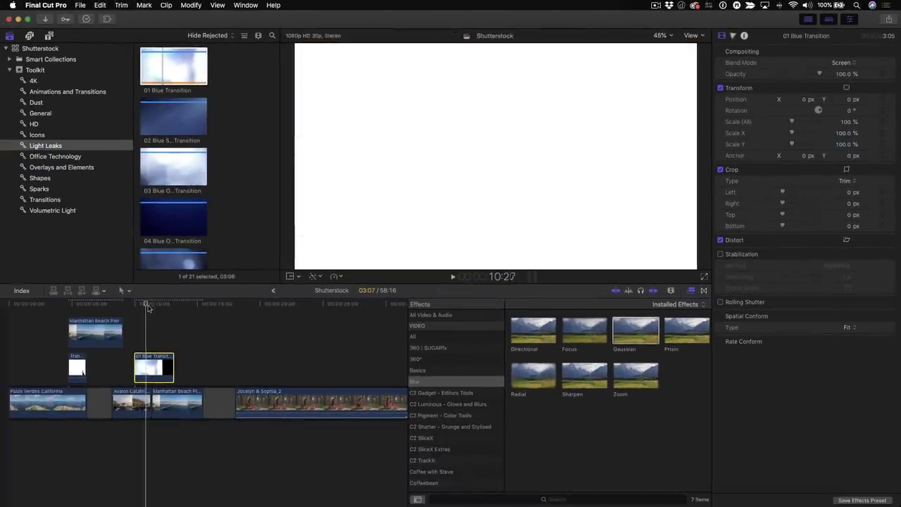
left_click_drag(147, 307, 136, 325)
key("space")
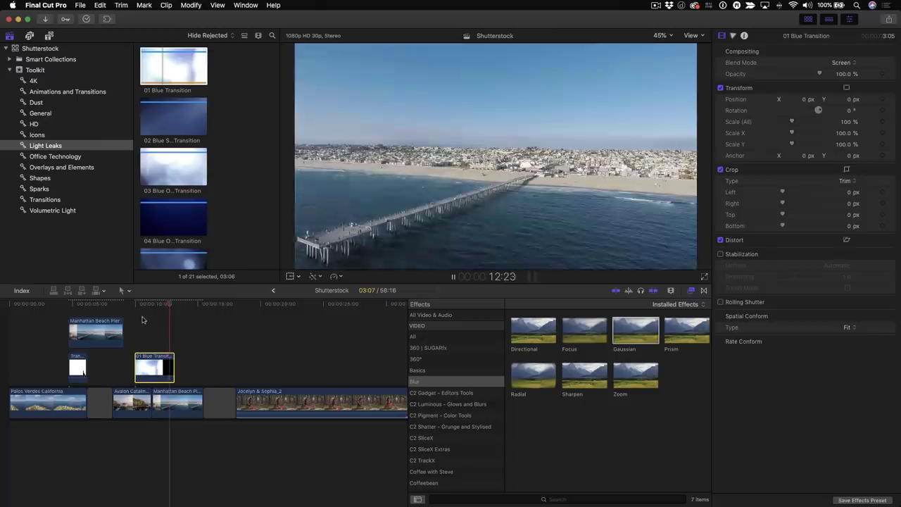
left_click(137, 314)
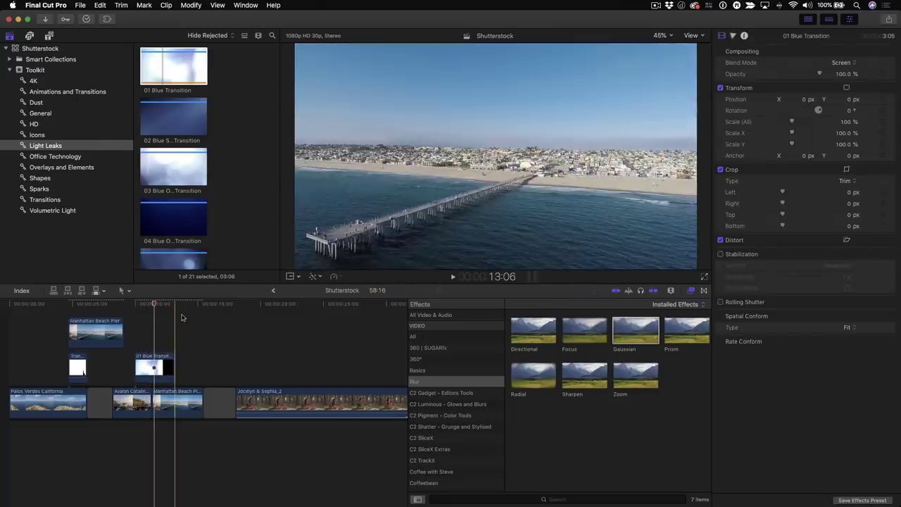
Step: Move the playhead onto the park footage and preview the Warm light leak
scroll(183, 366, "right", 5)
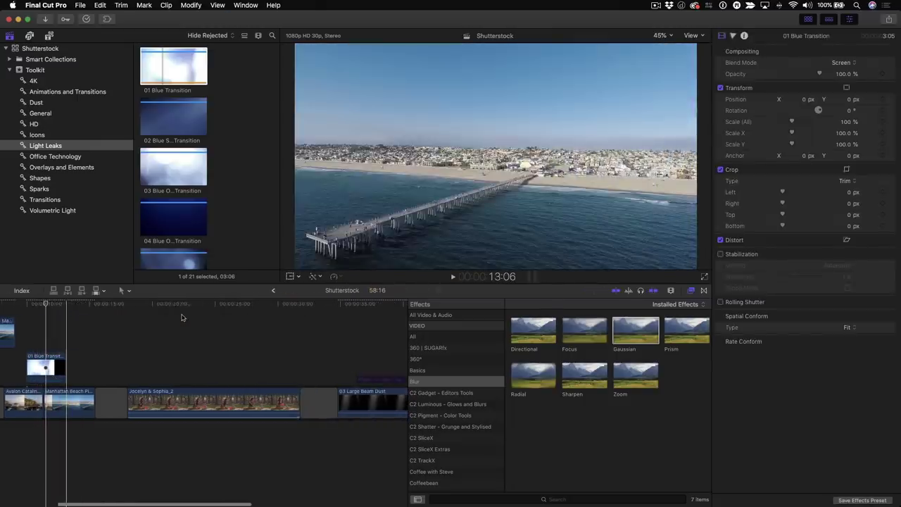
left_click(177, 304)
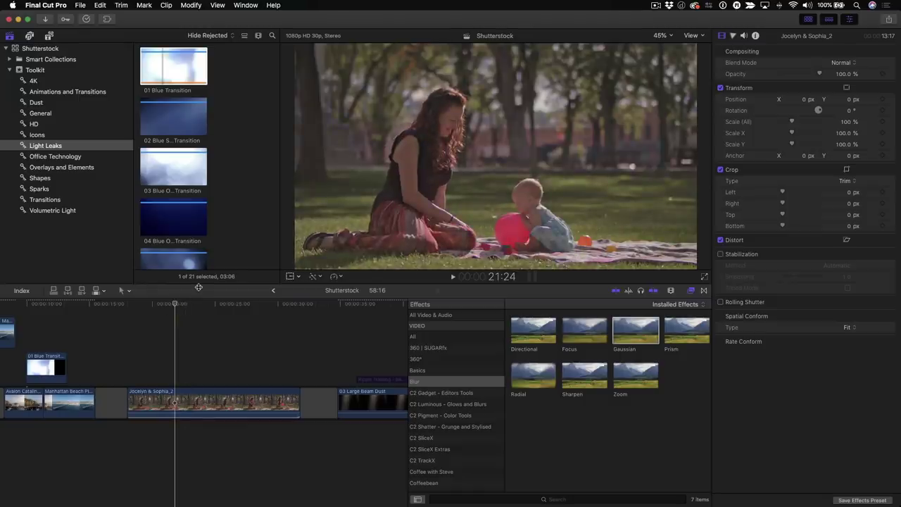
scroll(275, 144, "down", 10)
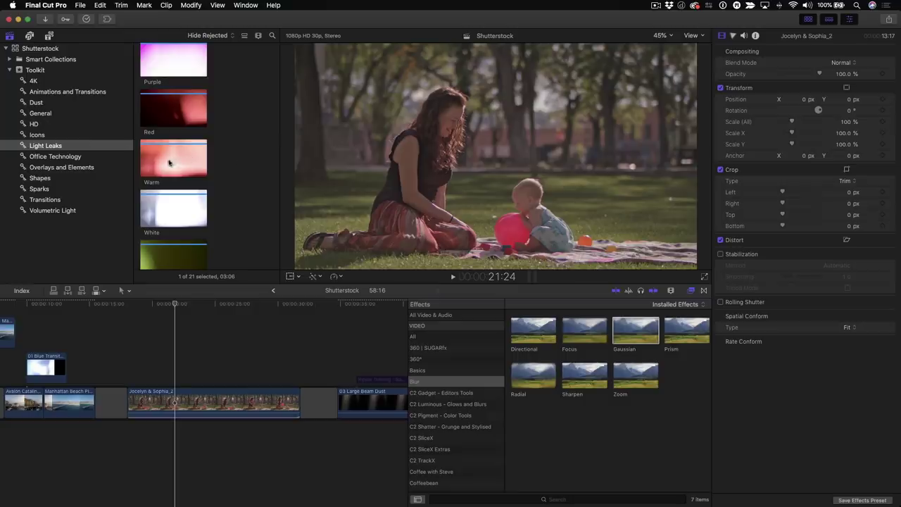
left_click(169, 164)
key("space")
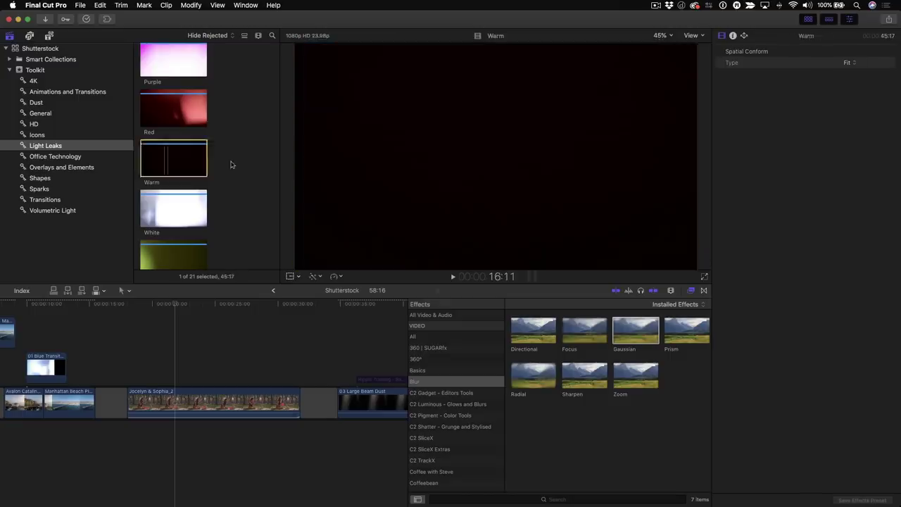
left_click(231, 165)
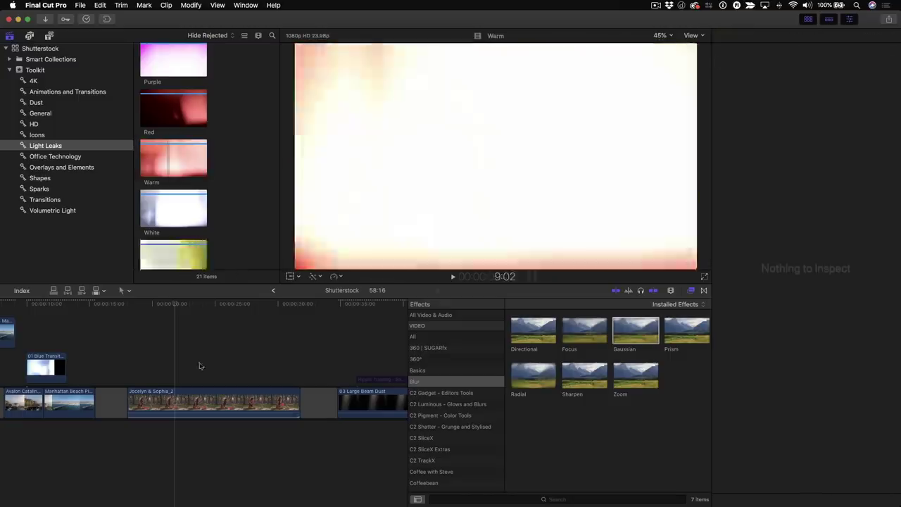
Step: Connect the Warm light leak above the mother-and-baby park clip with Q
left_click(181, 413)
left_click(183, 411)
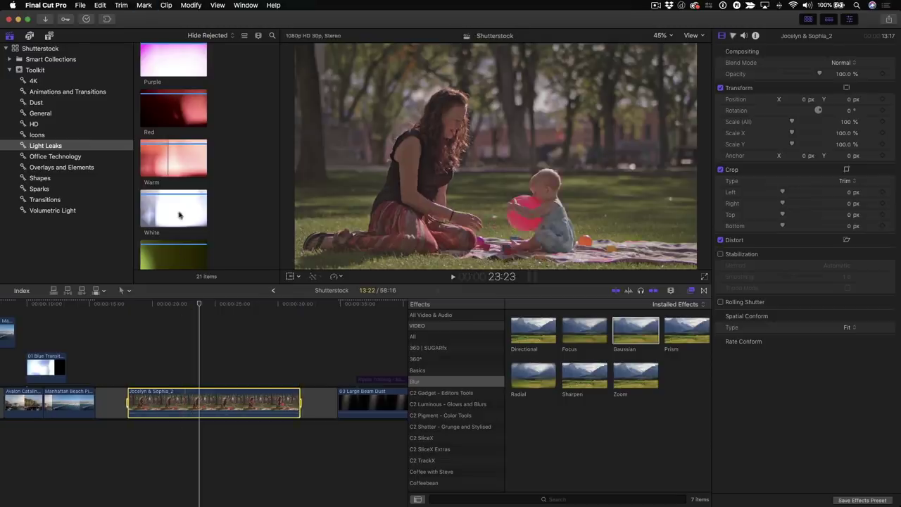
left_click(175, 163)
key("q")
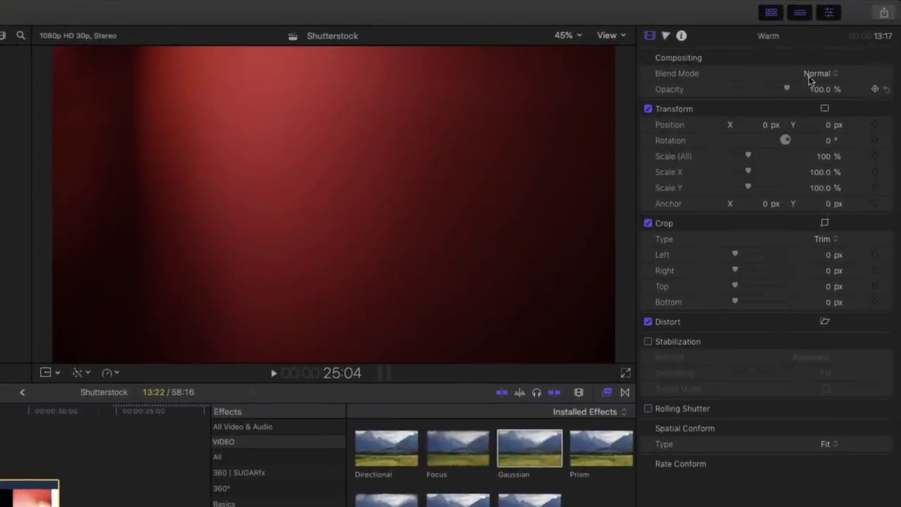
Step: Set the Warm light leak's blend mode to Screen and check the glow over the park clip
left_click(838, 65)
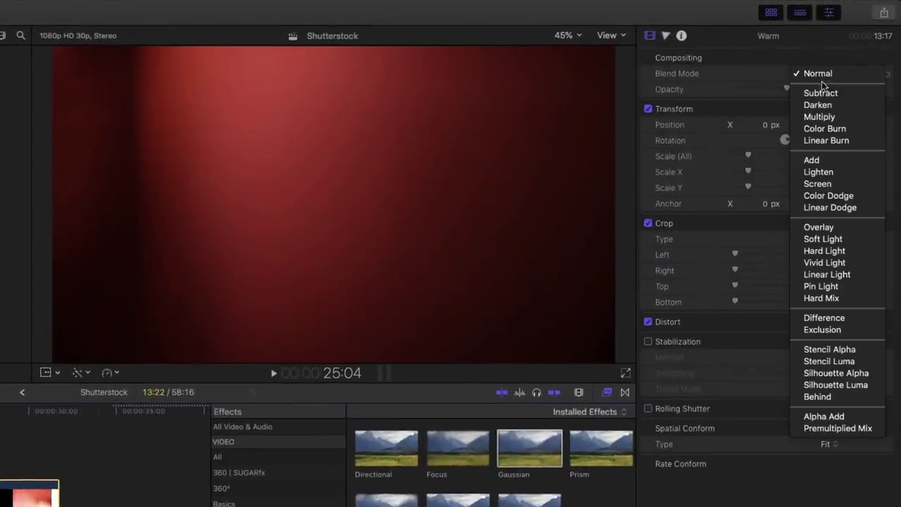
left_click(844, 184)
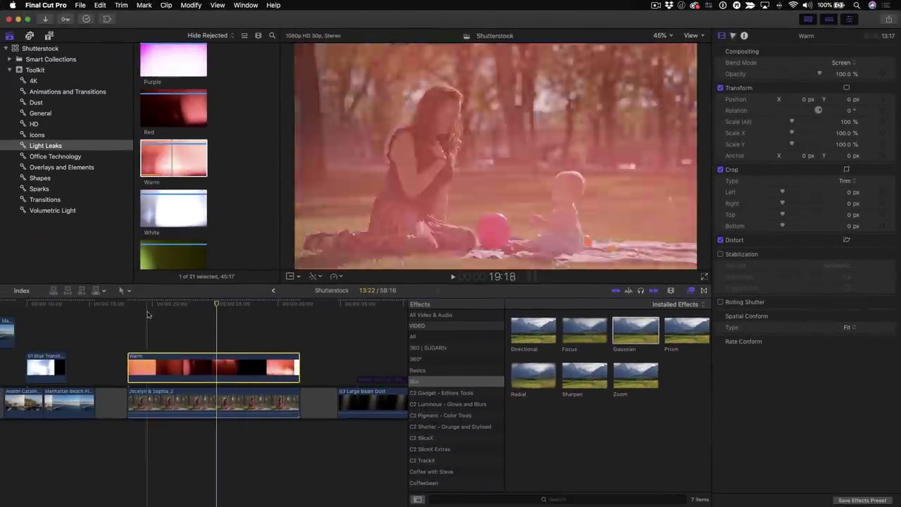
left_click(148, 315)
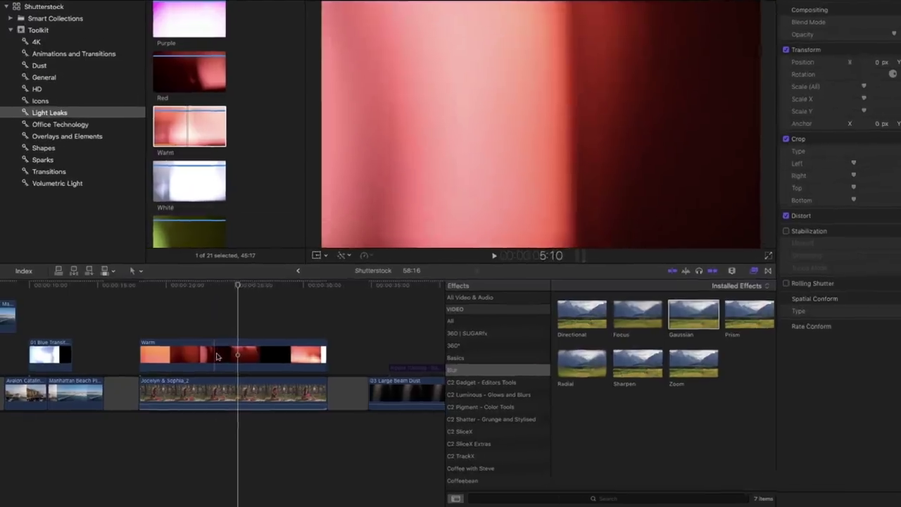
Step: Slow the Warm light leak clip to 75% using the retime controls
left_click(199, 368)
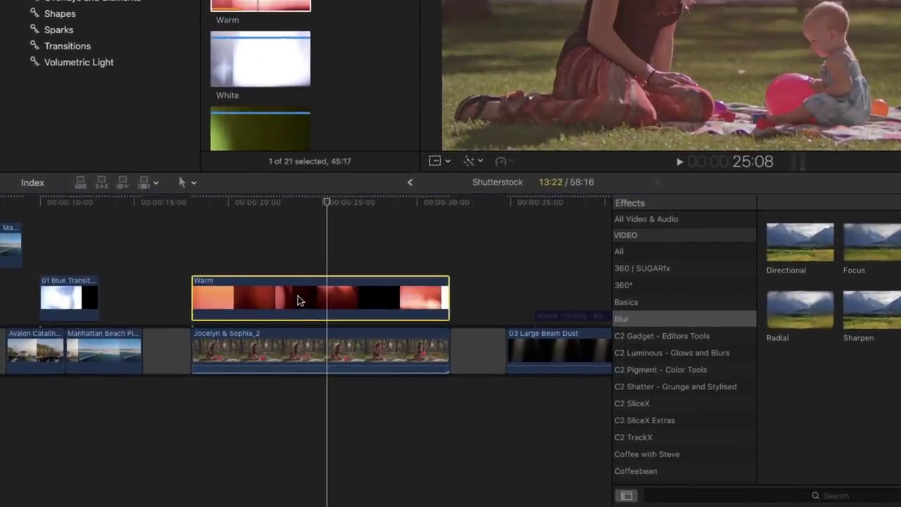
key("super+r")
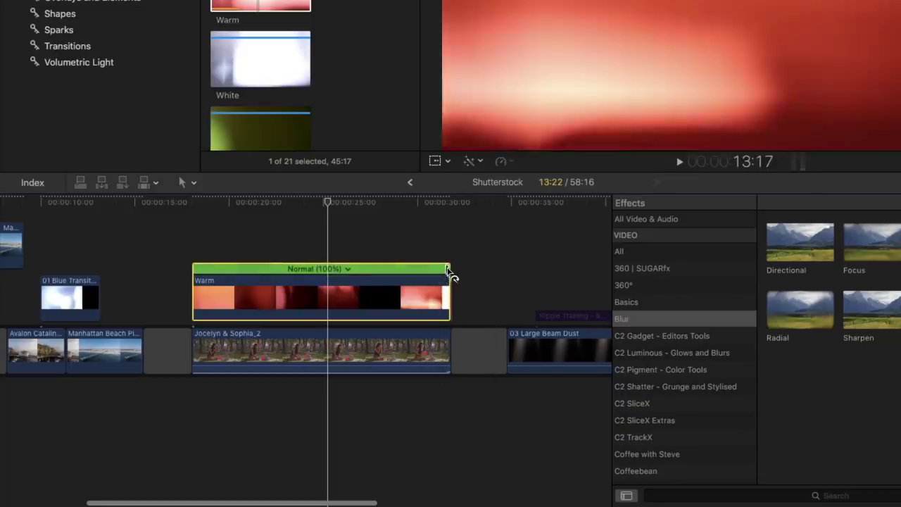
left_click_drag(449, 273, 537, 267)
left_click_drag(469, 202, 454, 215)
Step: Blade the Warm clip at the park clip's end, delete the leftover piece, and preview
left_click(451, 293)
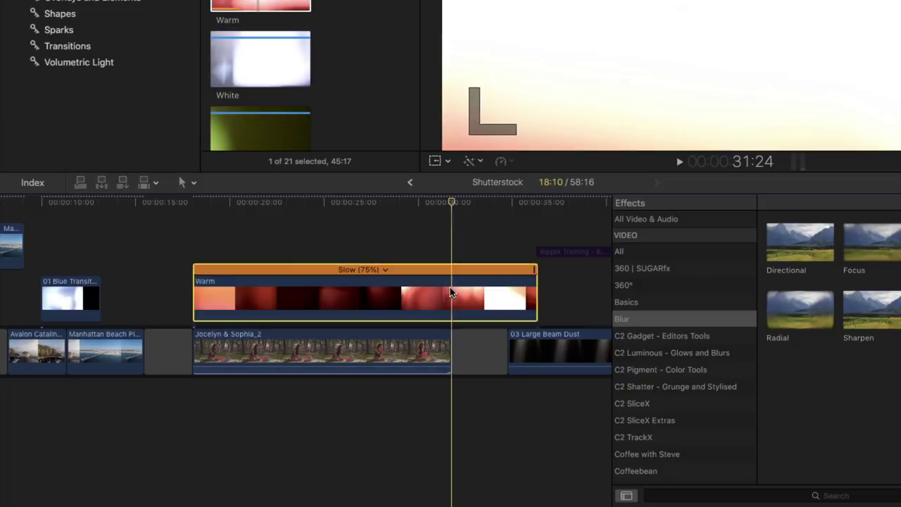
key("super+b")
left_click(473, 303)
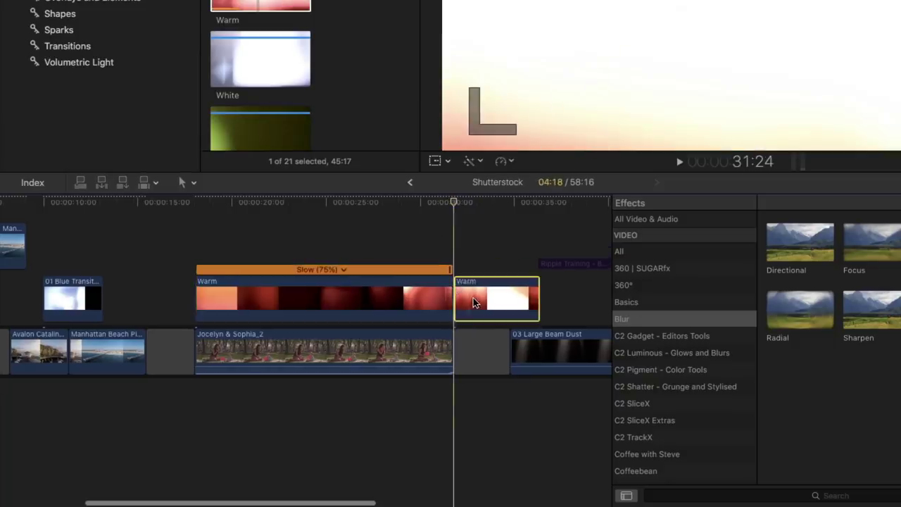
key("Delete")
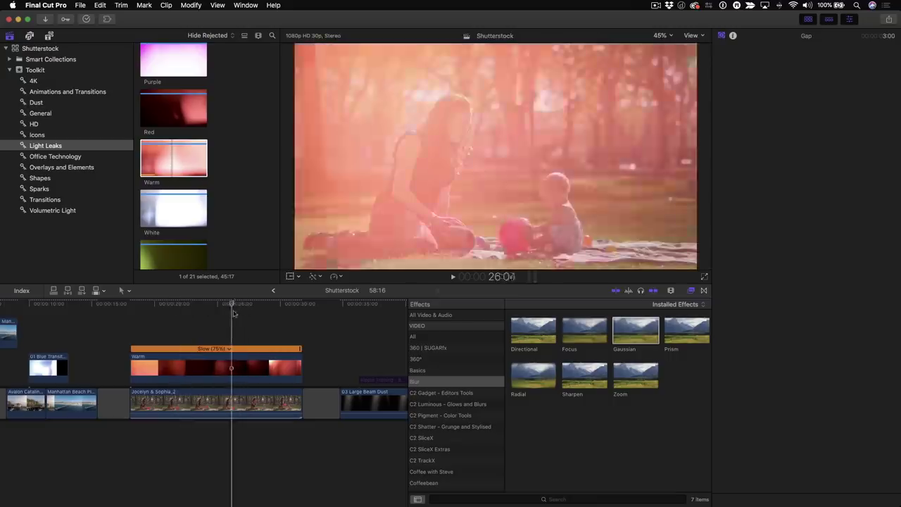
mouse_move(235, 313)
left_mouse_down()
mouse_move(195, 315)
mouse_move(248, 315)
mouse_move(190, 319)
mouse_move(264, 317)
mouse_move(204, 323)
mouse_move(231, 308)
left_mouse_up()
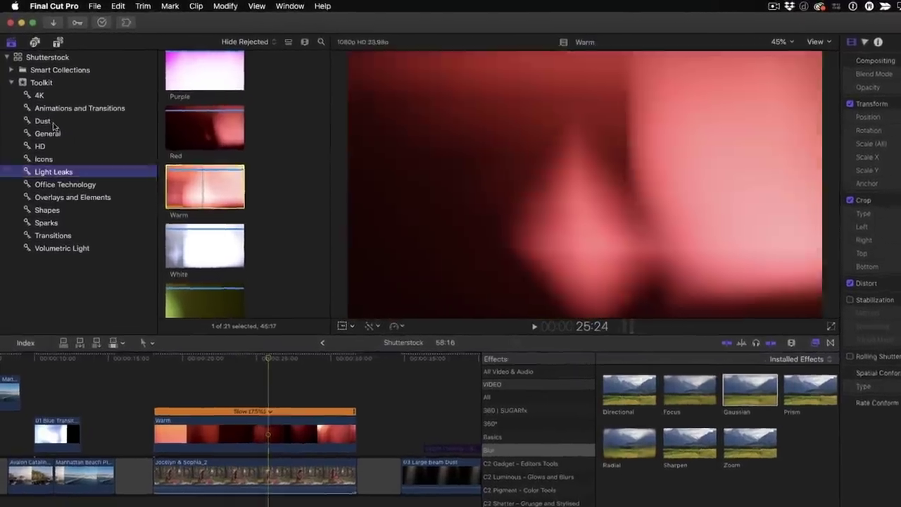
Step: Preview the Dust overlays 01 Subtle Dust and 02 Swirly Dust
left_click(42, 102)
left_click(210, 97)
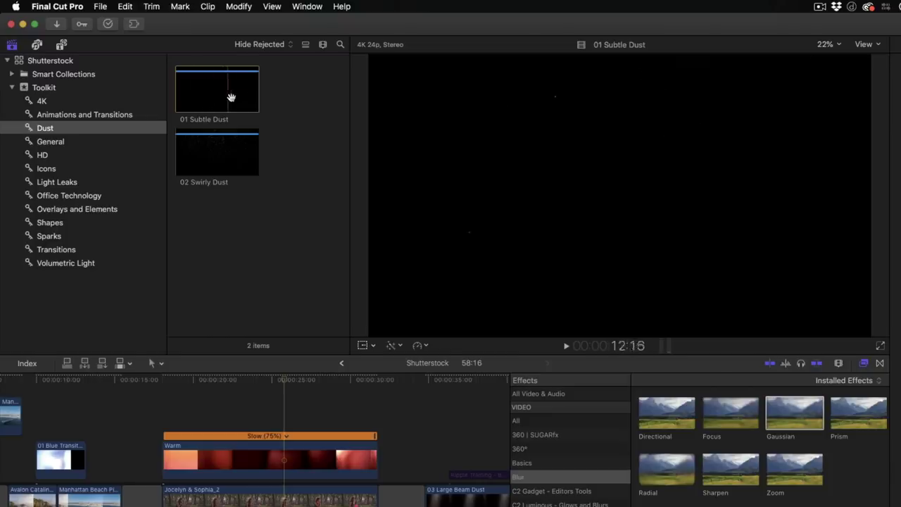
key("Down")
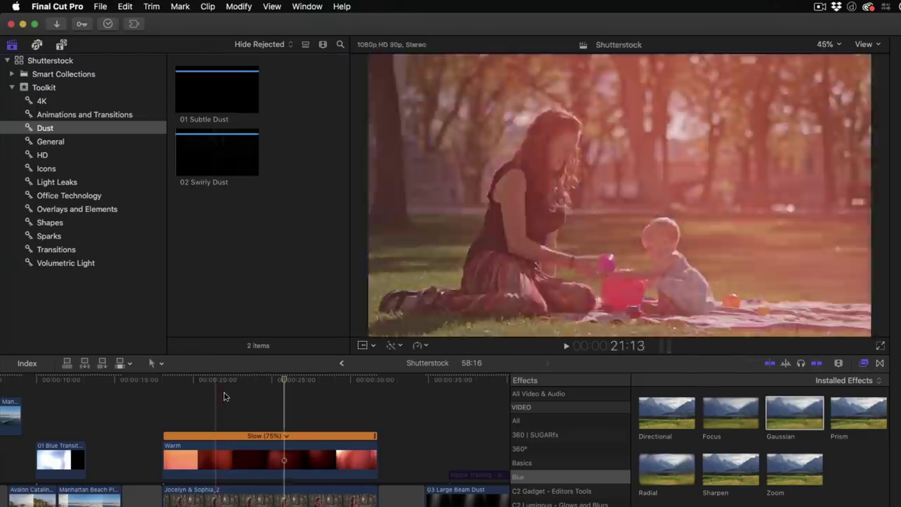
Step: Mark the slowed Warm clip's range and connect 01 Subtle Dust over it
left_click(232, 392)
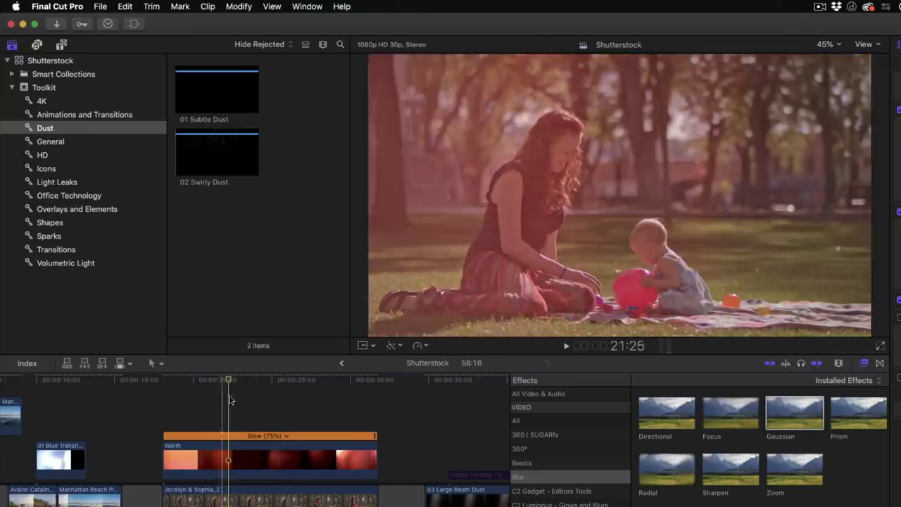
left_click(228, 457)
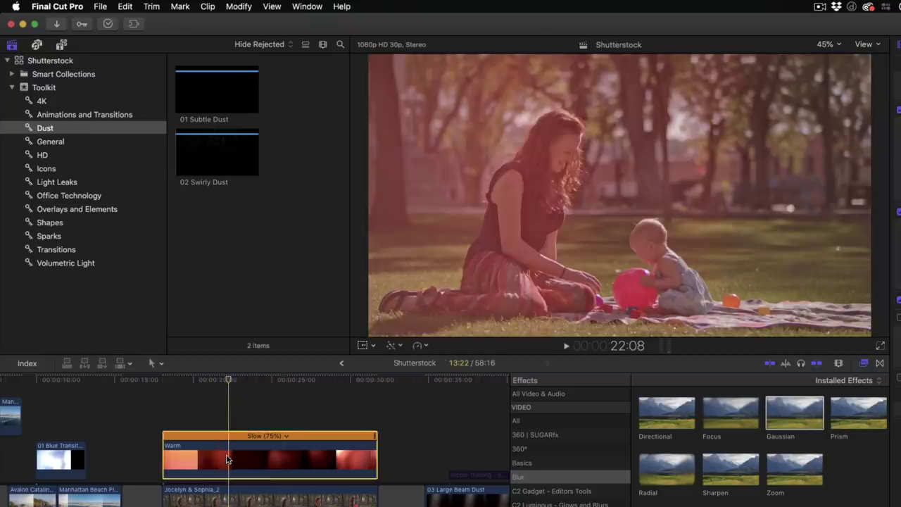
key("x")
left_click(221, 110)
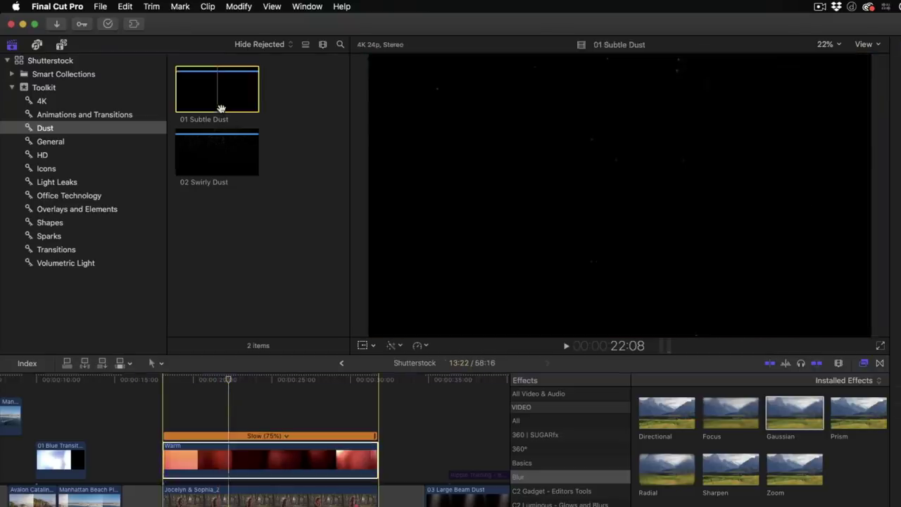
key("q")
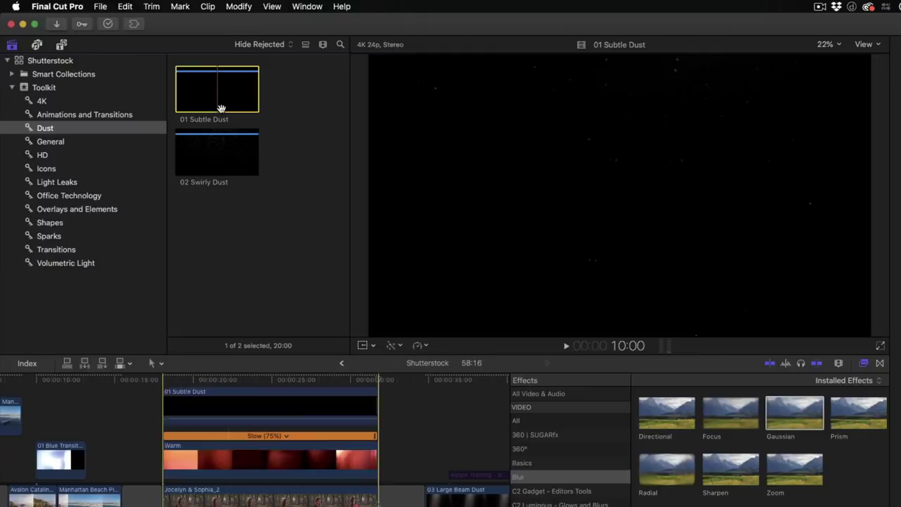
Step: Set 01 Subtle Dust's blend mode to Screen and play back the result
left_click(251, 423)
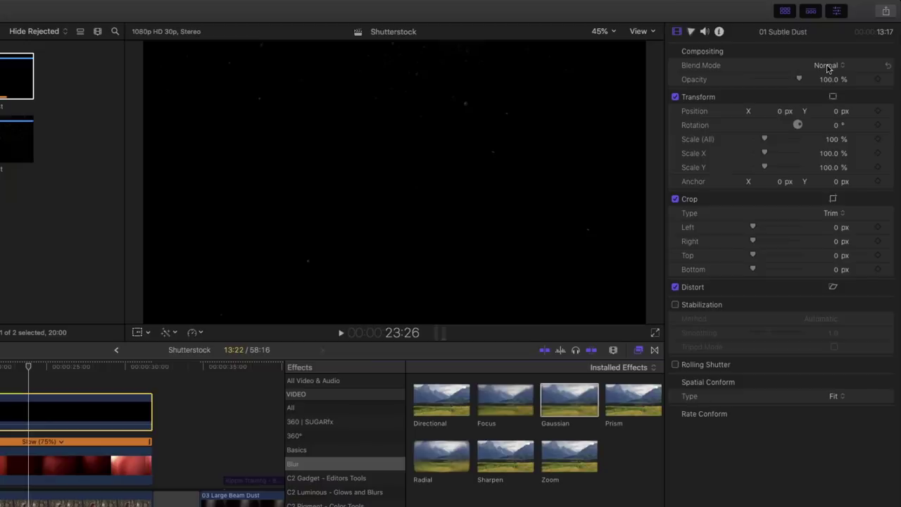
left_click(828, 67)
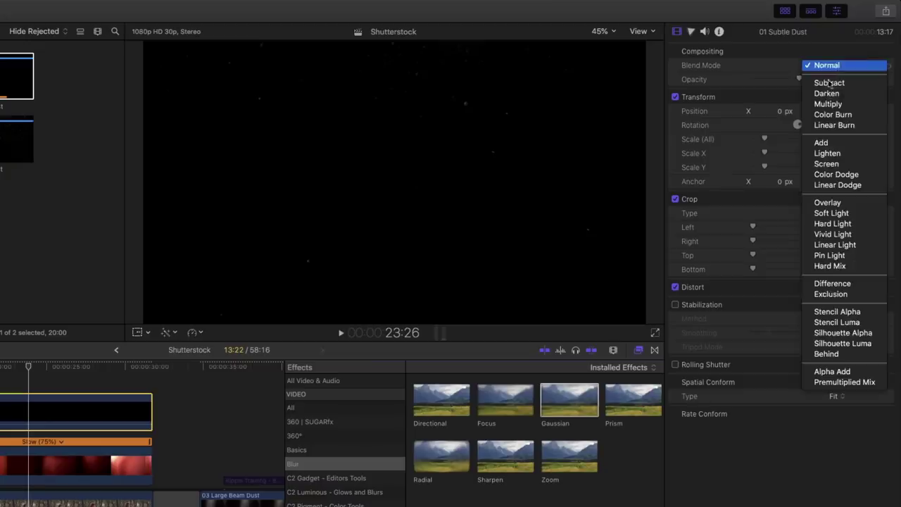
left_click(836, 165)
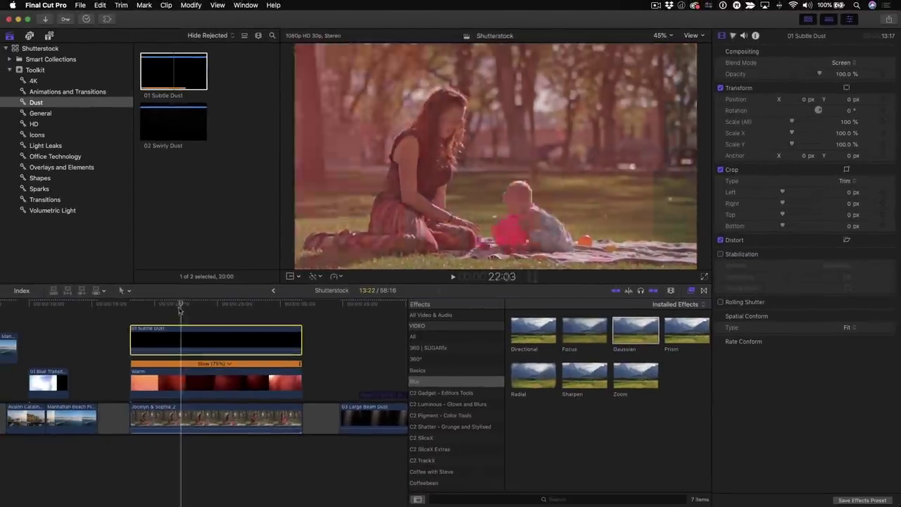
key("space")
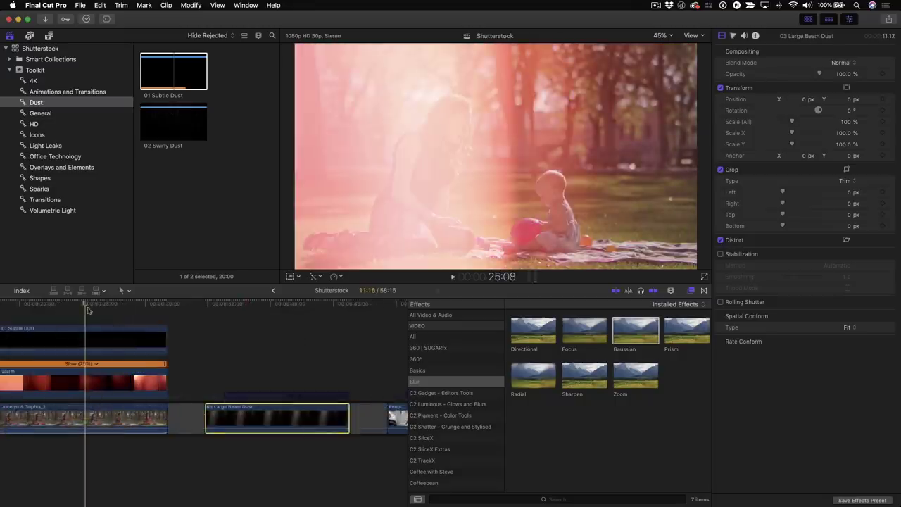
Step: Deselect 03 Large Beam Dust and browse the Volumetric Light clips
scroll(99, 310, "right", 5)
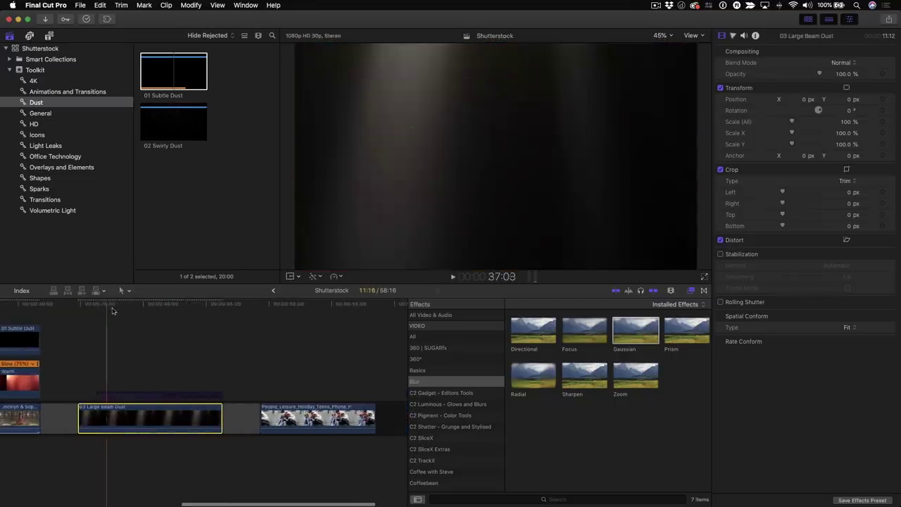
scroll(113, 311, "left", 2)
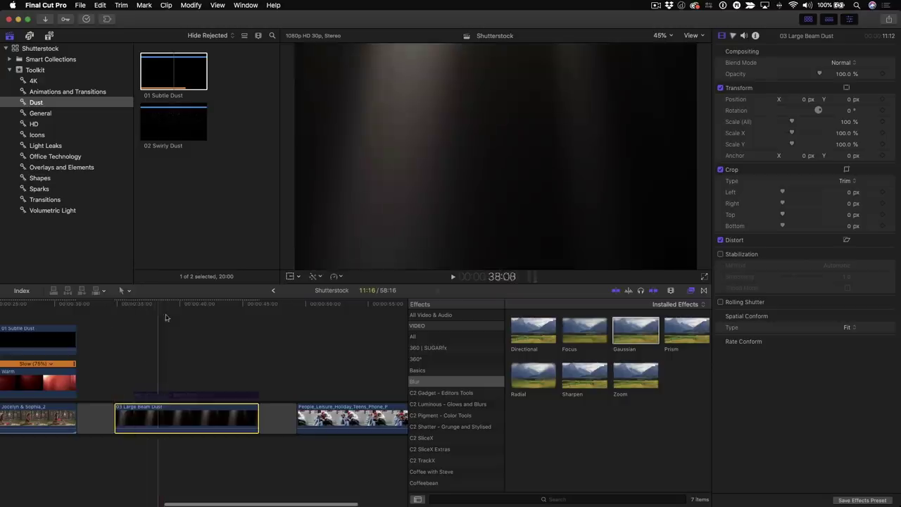
left_click(137, 320)
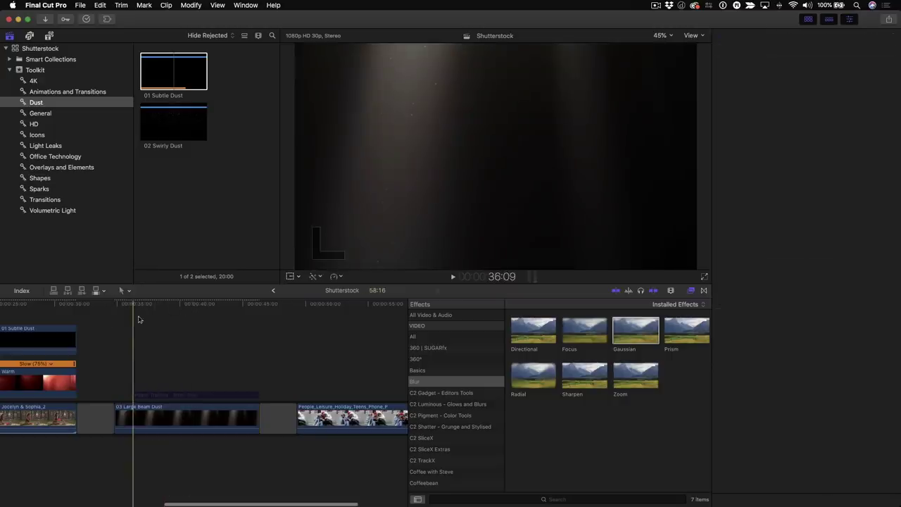
left_click(71, 210)
scroll(197, 96, "up", 3)
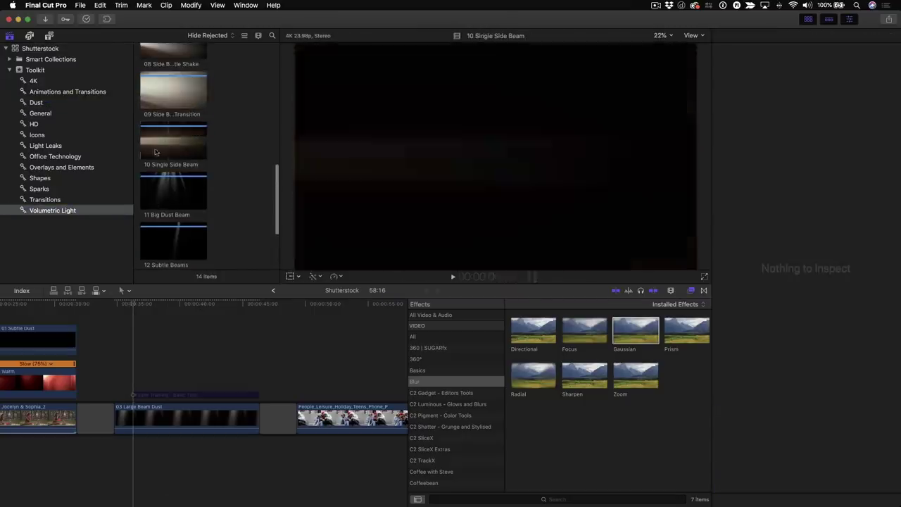
scroll(181, 101, "up", 2)
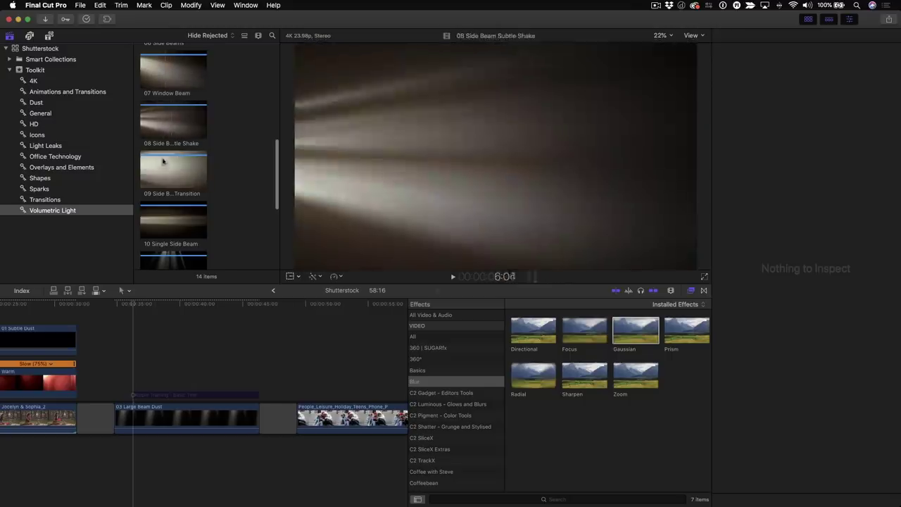
scroll(188, 221, "down", 2)
scroll(189, 221, "down", 2)
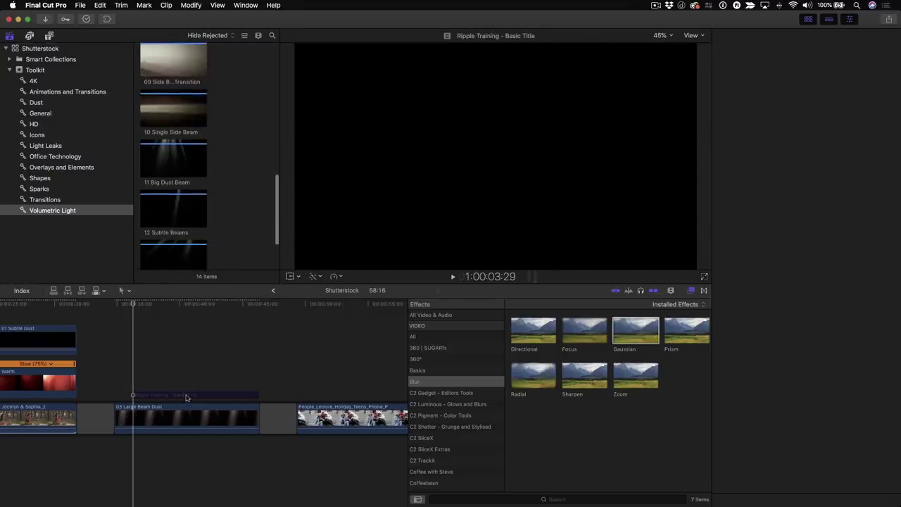
Step: Select 03 Large Beam Dust beneath the Ripple Training title and scrub to a frame
left_click(176, 394)
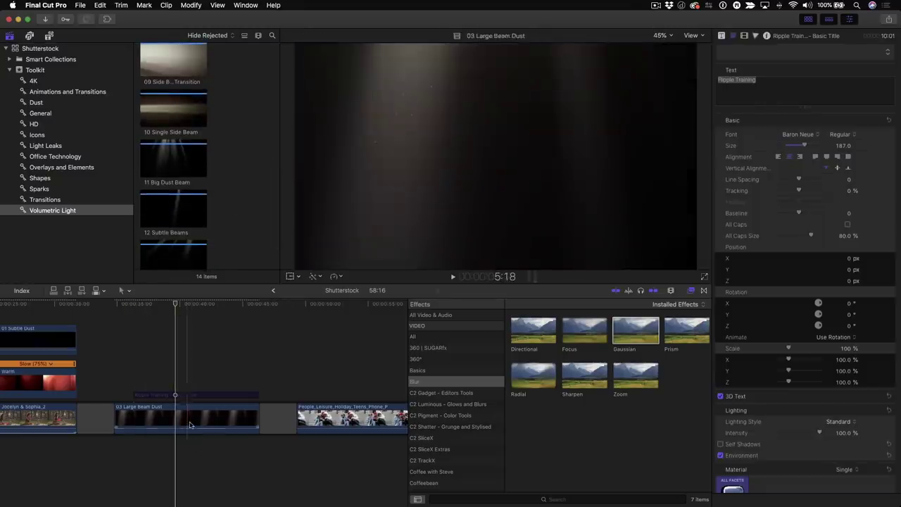
left_click(191, 424)
mouse_move(178, 308)
left_mouse_down()
mouse_move(149, 308)
mouse_move(177, 312)
left_mouse_up()
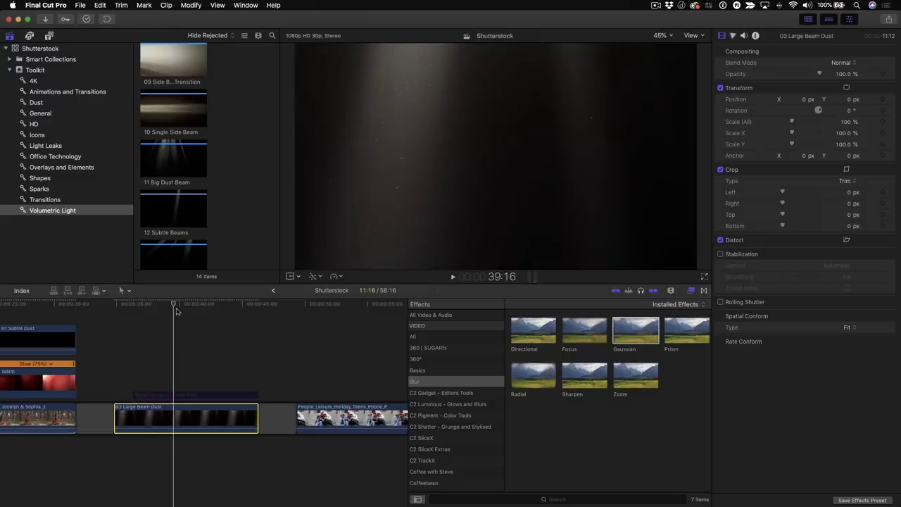
Step: Add a Color Curves correction to 03 Large Beam Dust and pull down the red highlights
key("super+6")
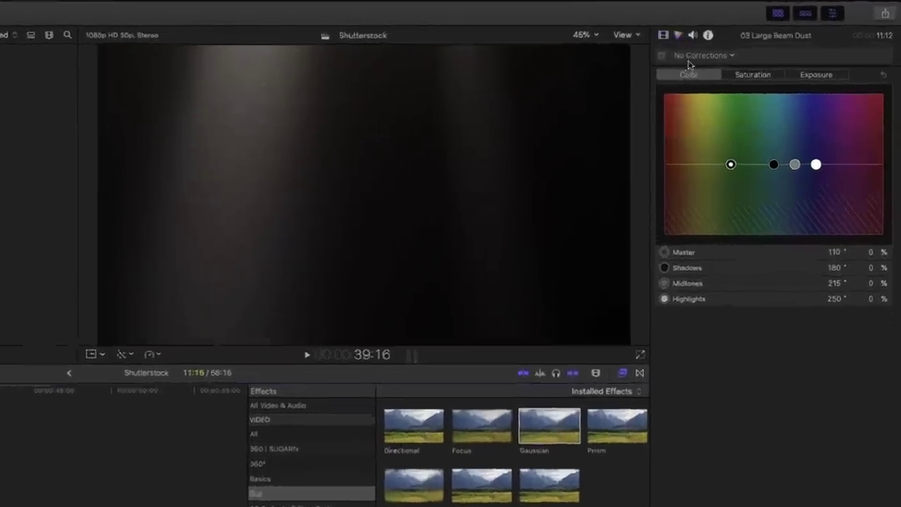
left_click(747, 51)
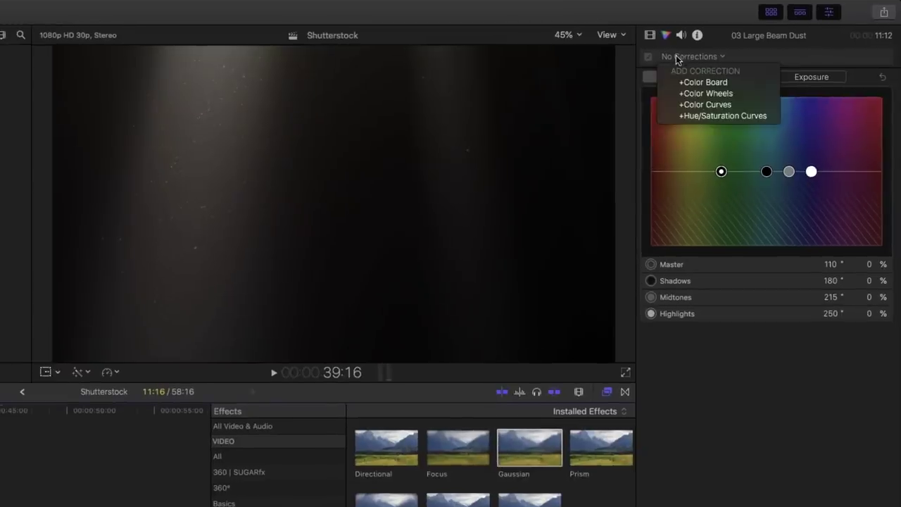
left_click(686, 105)
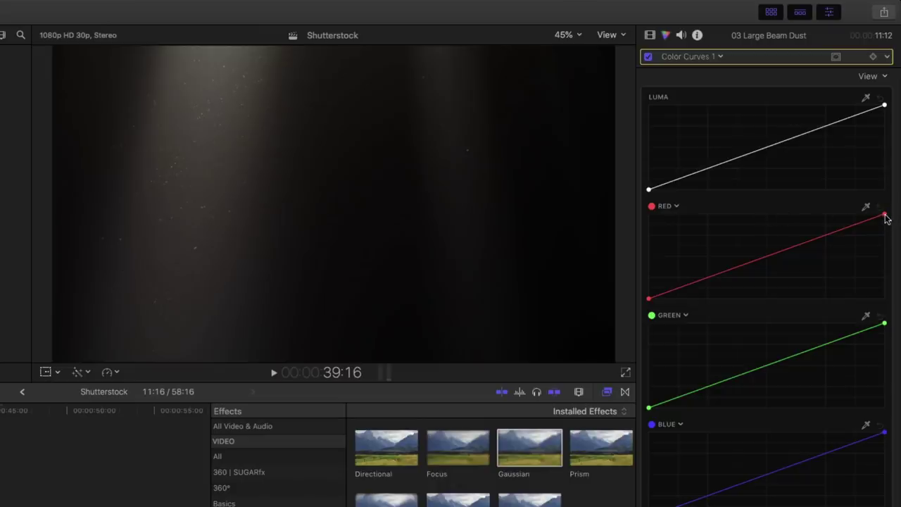
left_click_drag(885, 219, 888, 255)
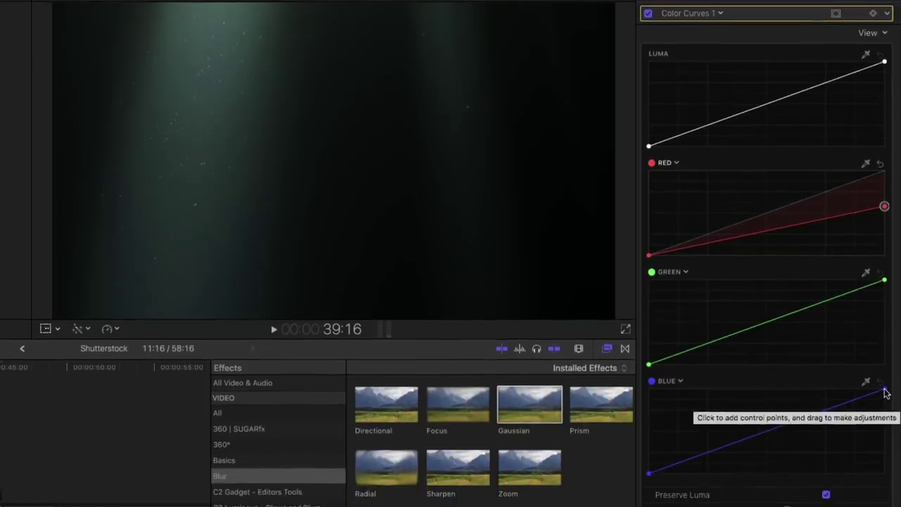
Step: Raise the blue curve's highlights and adjust green to tint the beams blue
left_click(884, 432)
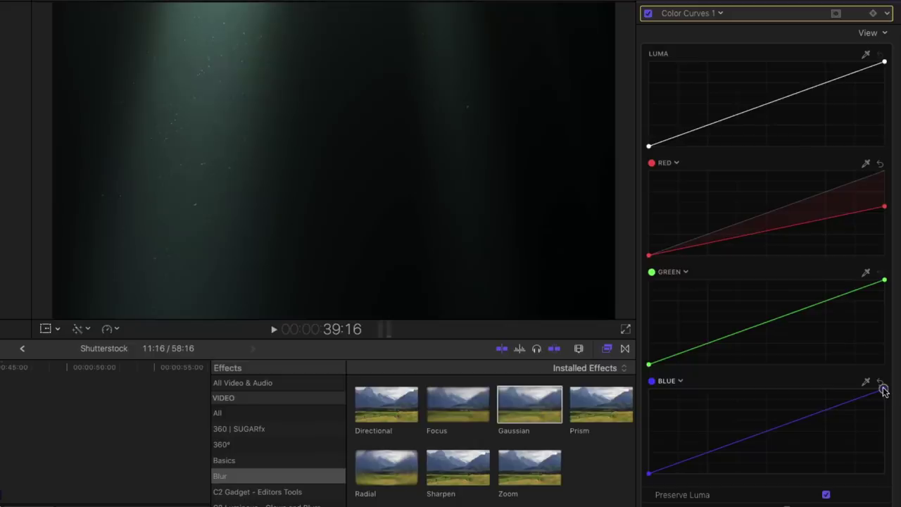
left_click_drag(875, 392, 855, 392)
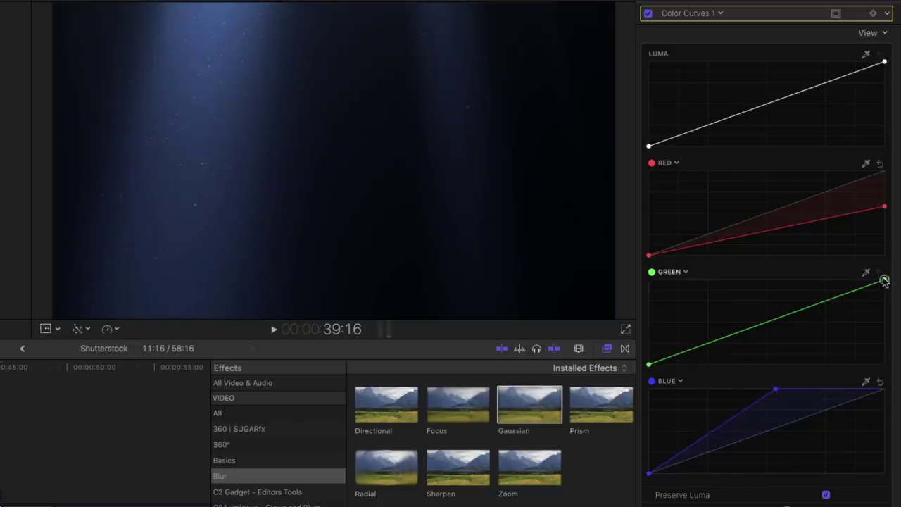
mouse_move(884, 281)
left_mouse_down()
mouse_move(792, 282)
mouse_move(899, 279)
left_mouse_up()
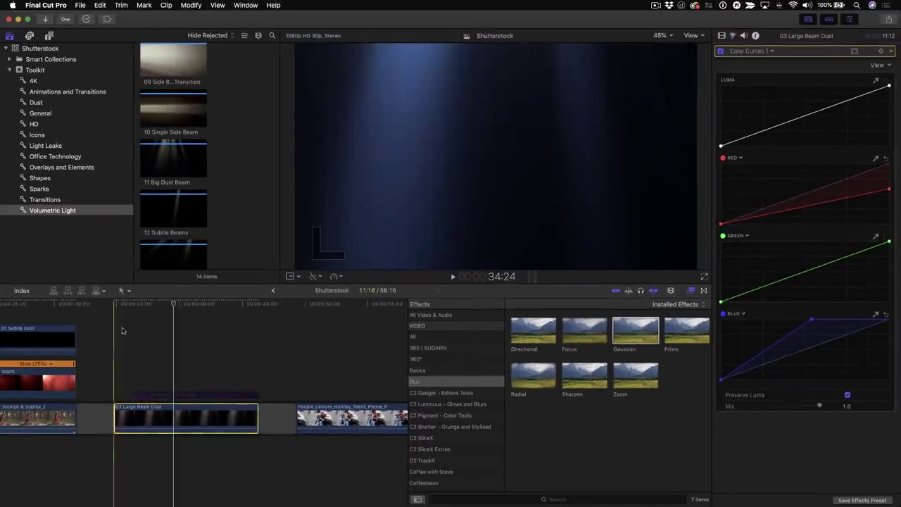
Step: Play back the blue-tinted beam clip from just before the beams
left_click(122, 330)
key("space")
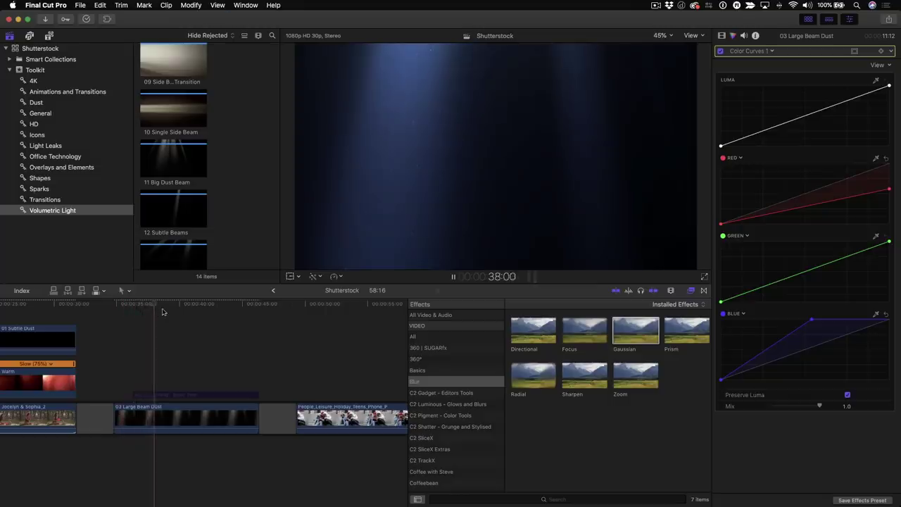
scroll(178, 308, "left", 3)
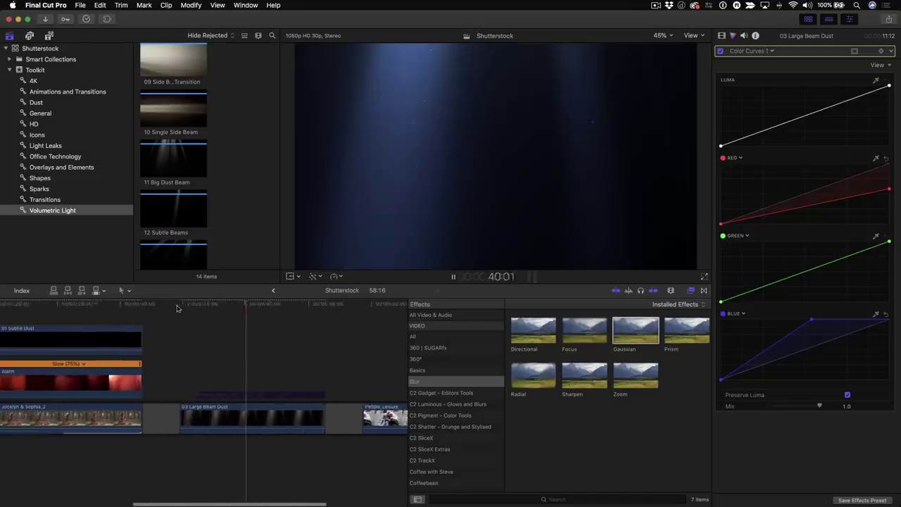
key("space")
Step: Play the RIPPLE TRAINING title over the blue beams, then select 11 Big Dust Beam in Volumetric Light
left_click_drag(281, 307, 230, 333)
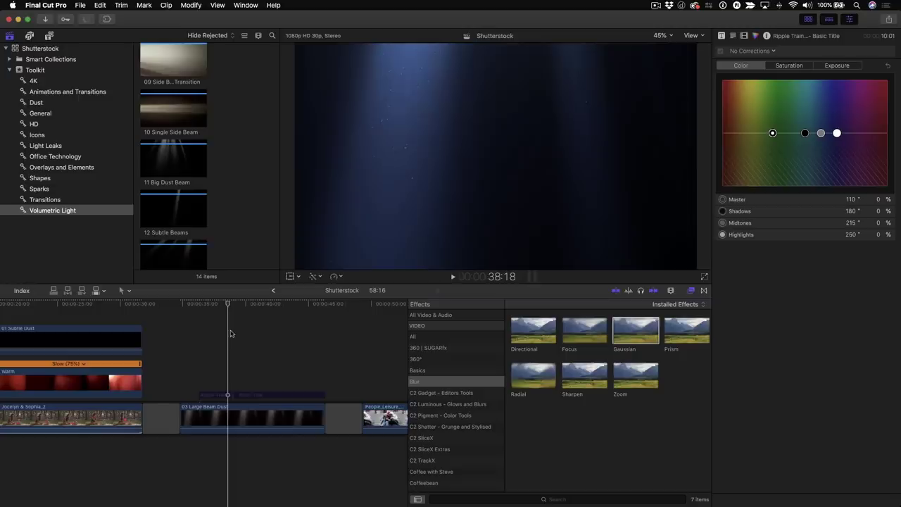
left_click(244, 396)
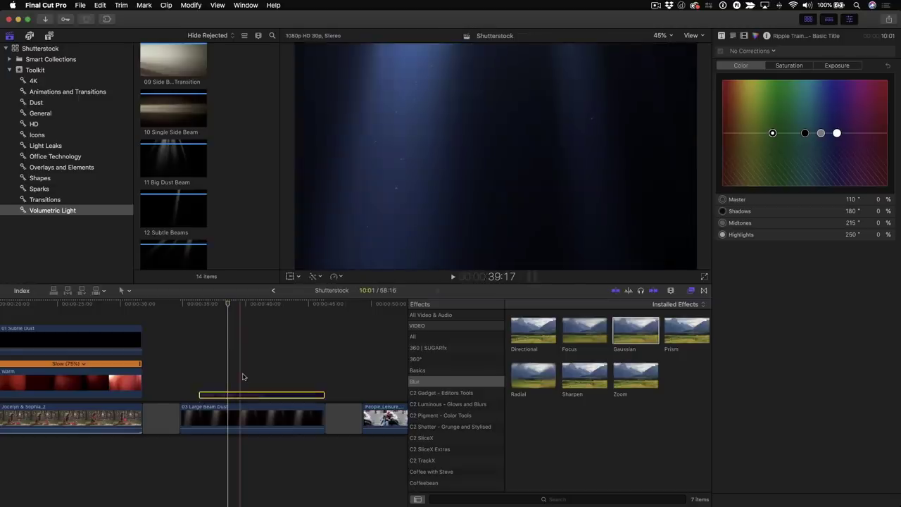
left_click(192, 326)
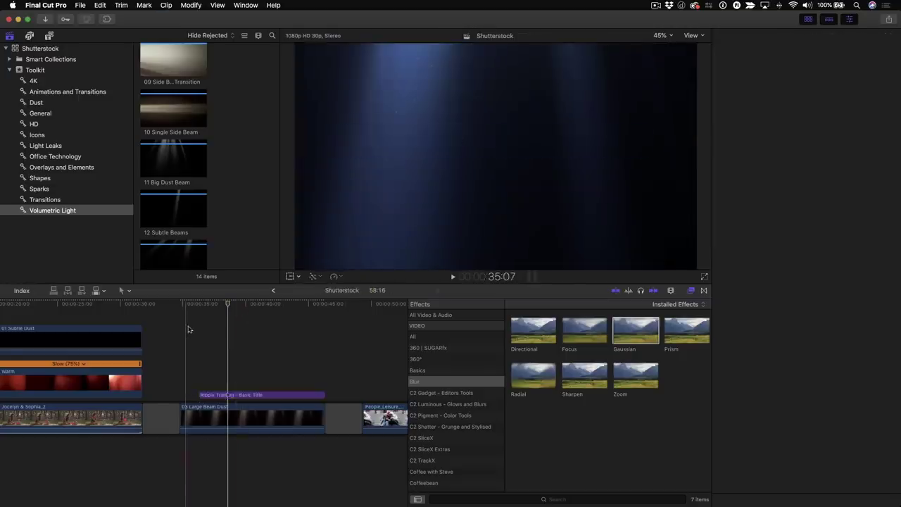
key("space")
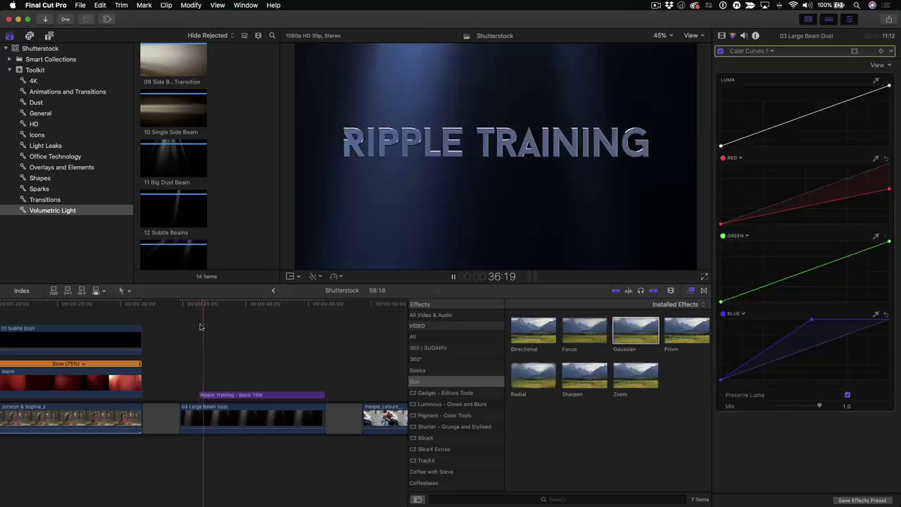
scroll(225, 311, "right", 2)
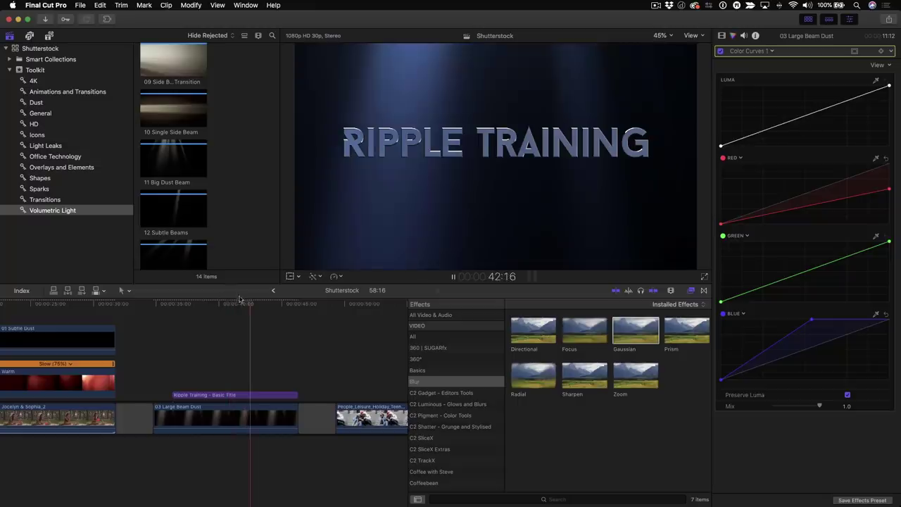
left_click(259, 328)
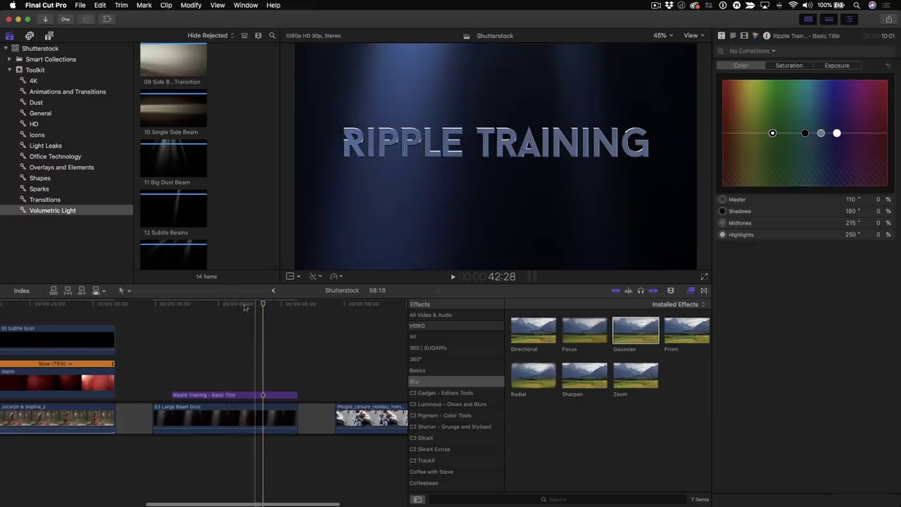
left_click(154, 159)
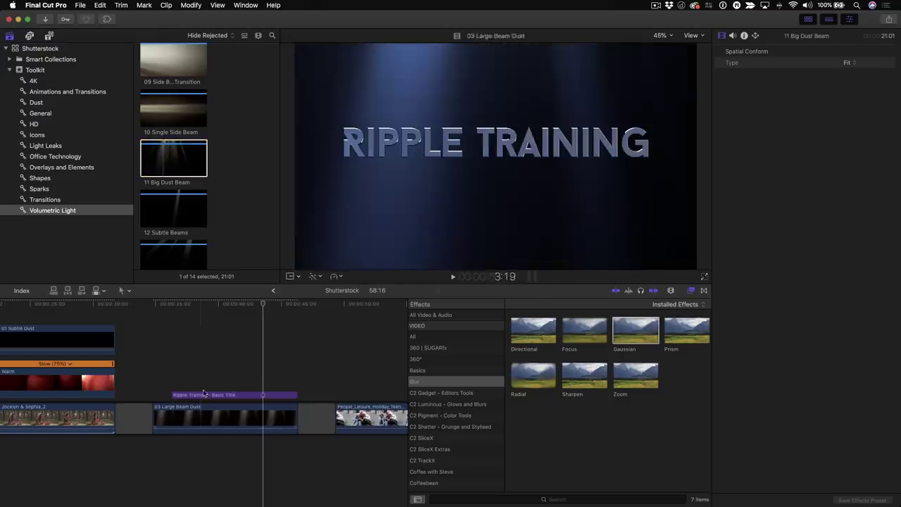
Step: Connect 11 Big Dust Beam above the 03 Large Beam Dust clip
left_click(202, 421)
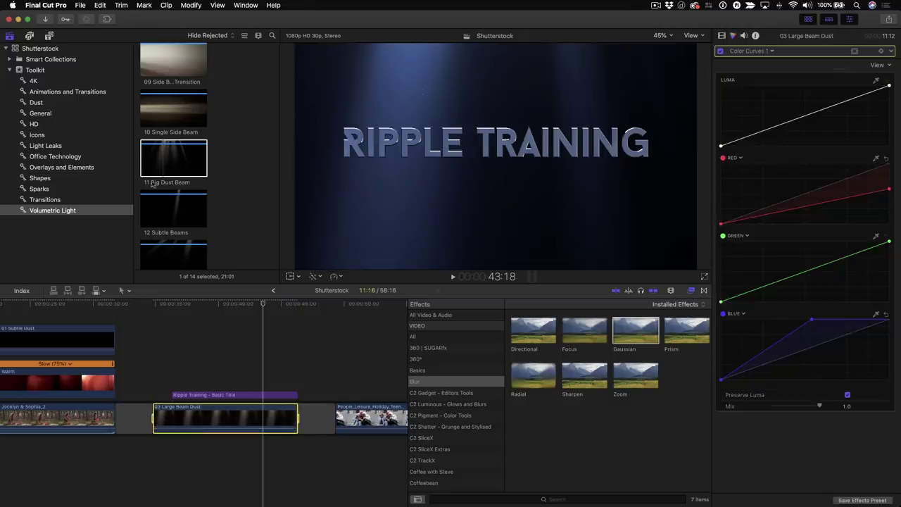
left_click_drag(162, 169, 176, 369)
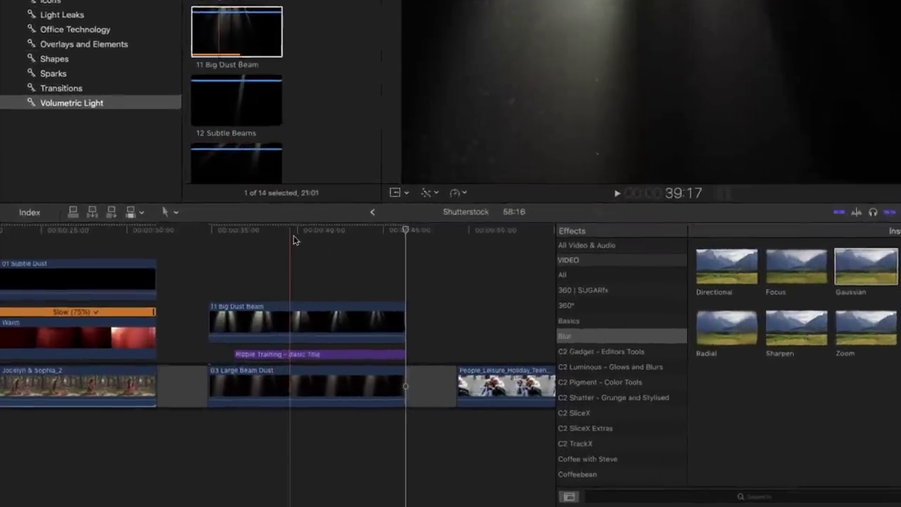
left_click(292, 239)
Step: Paste 03 Large Beam Dust's Color Curves attribute onto 11 Big Dust Beam
left_click(331, 380)
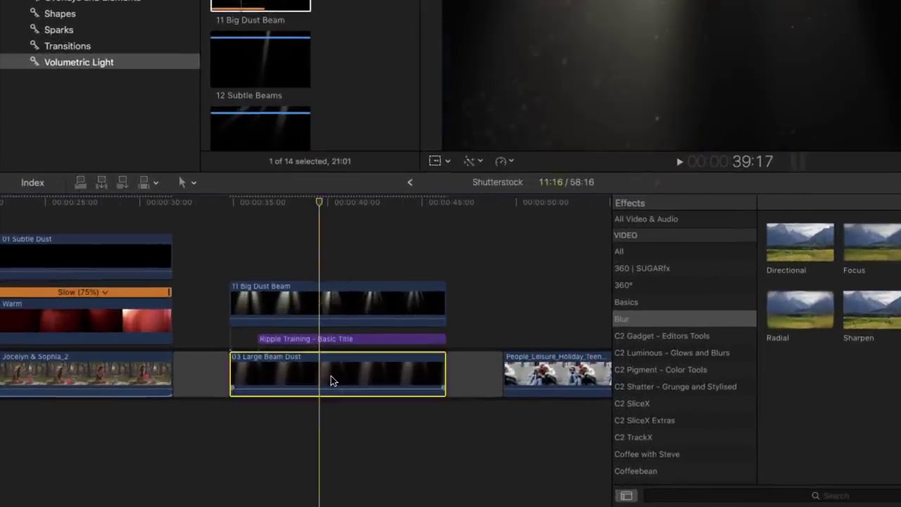
left_click(352, 312)
left_click(335, 384)
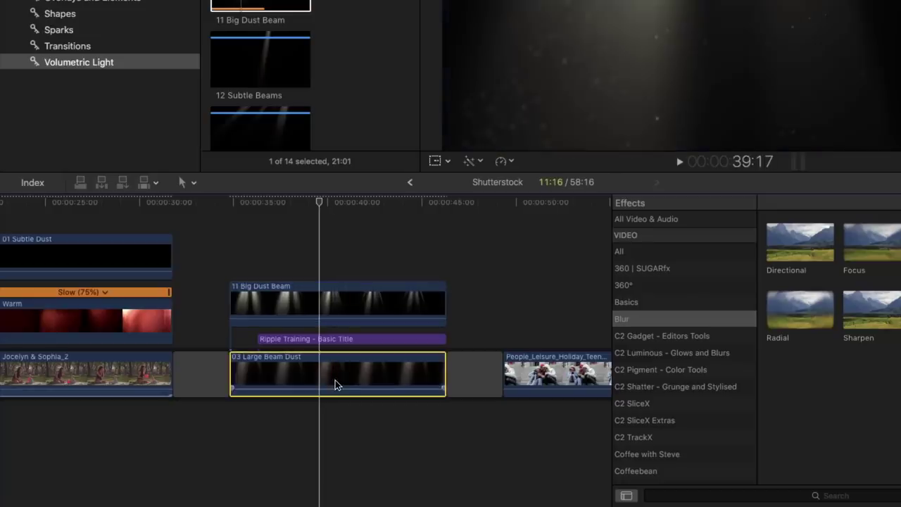
left_click(352, 318)
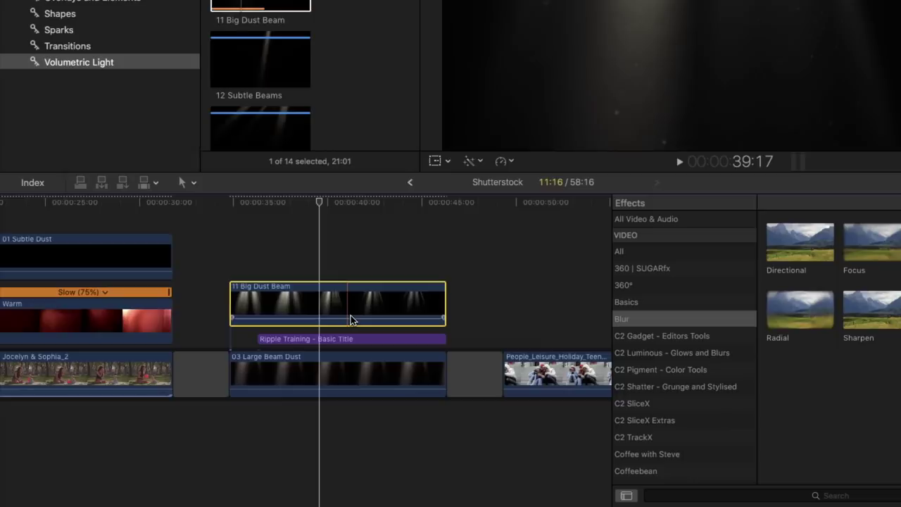
key("shift+super+v")
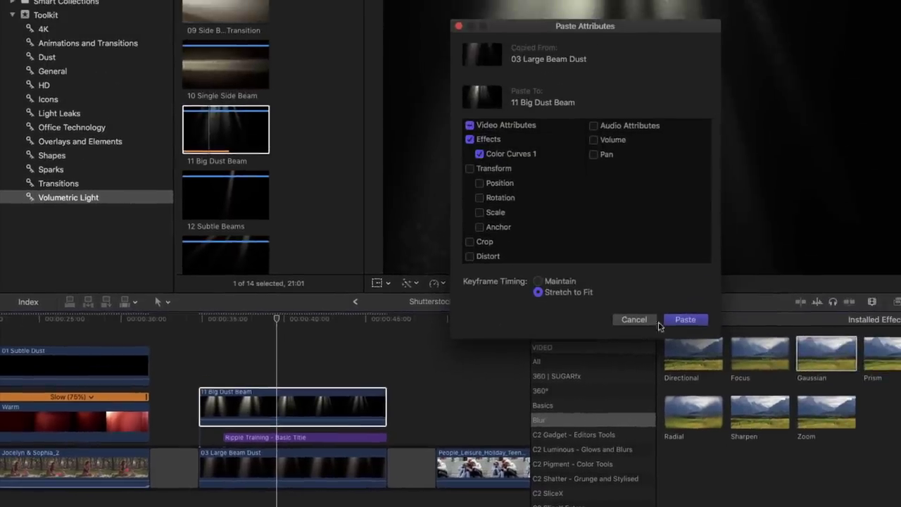
left_click(692, 321)
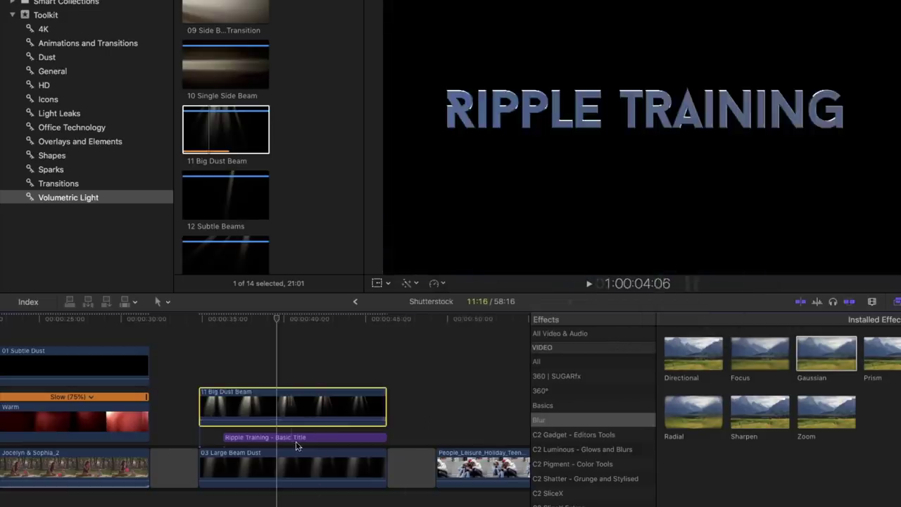
Step: Move the title above 11 Big Dust Beam and preview the layered beams and title
left_click_drag(298, 437, 302, 392)
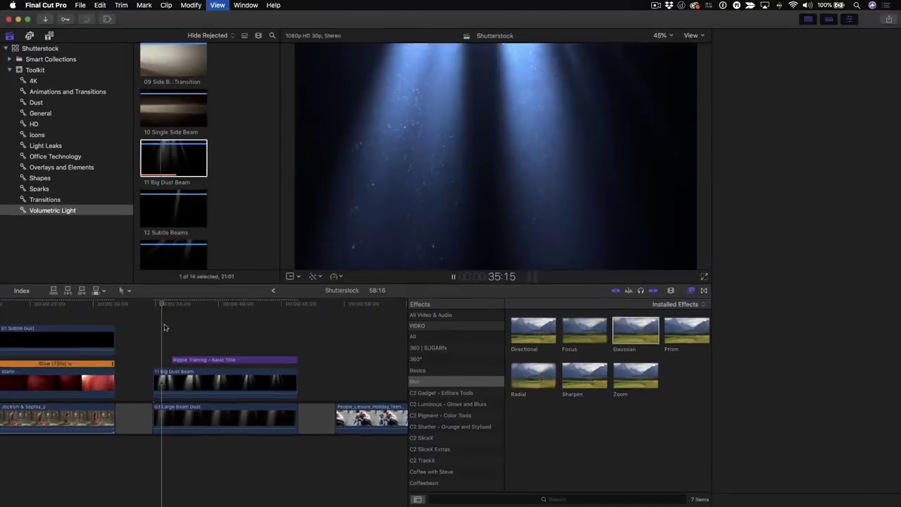
key("space")
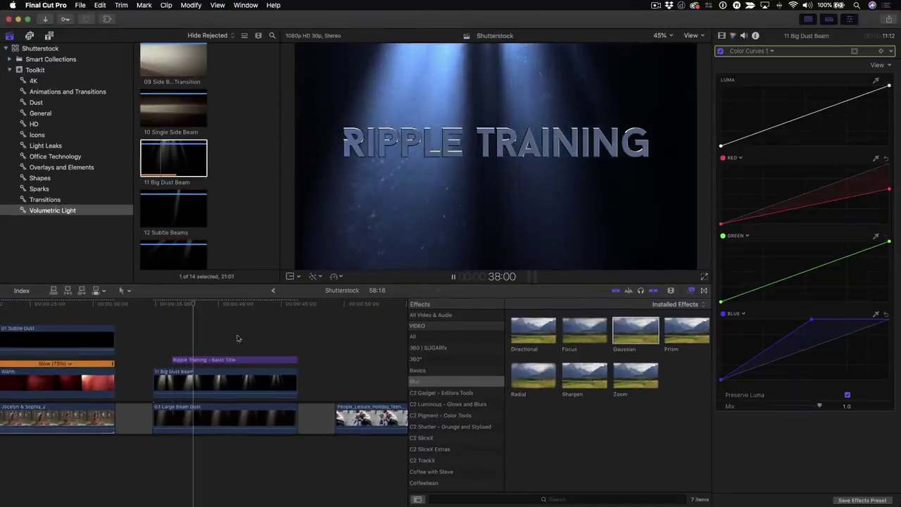
mouse_move(213, 304)
left_mouse_down()
mouse_move(266, 311)
mouse_move(205, 314)
left_mouse_up()
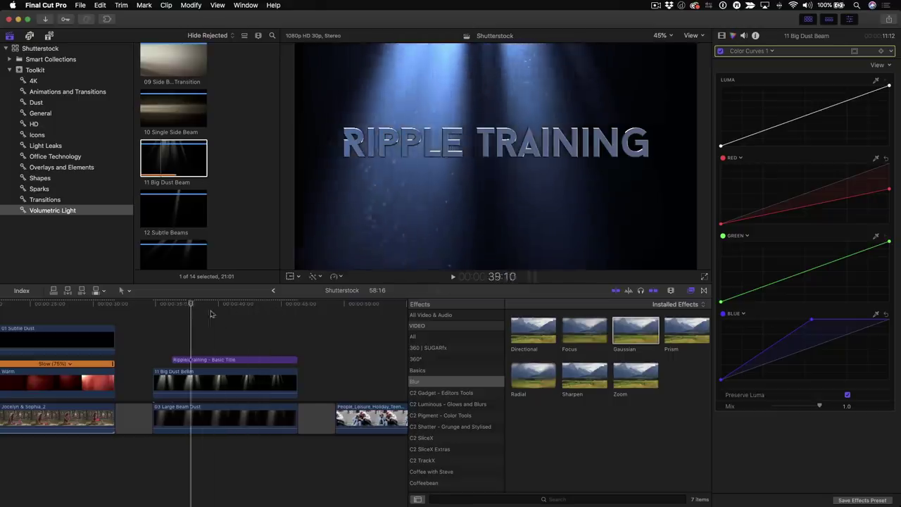
left_click_drag(211, 313, 235, 313)
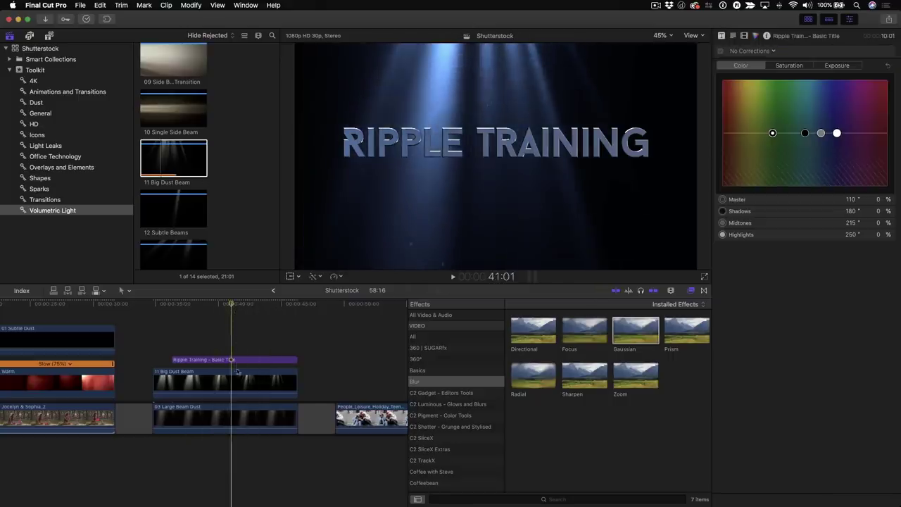
left_click(235, 386)
left_click(234, 386)
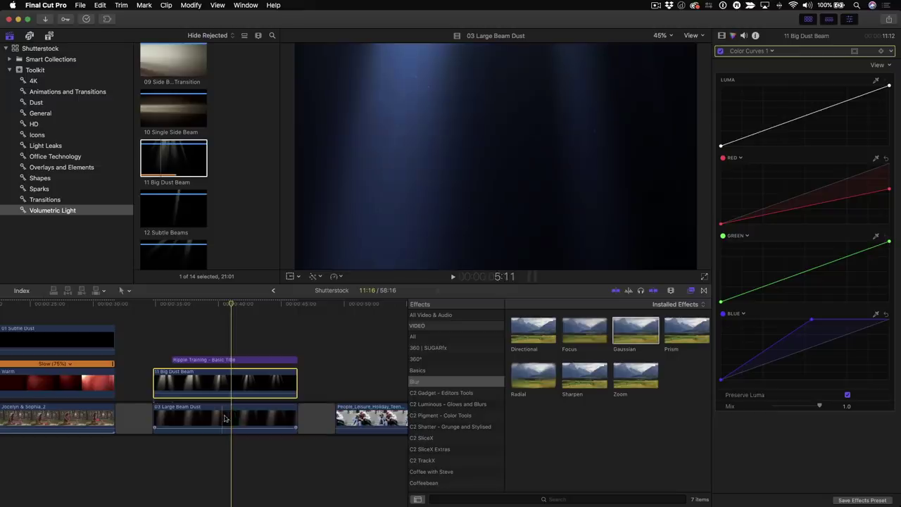
Step: Set 11 Big Dust Beam's blend mode to Screen and play back the title section
left_click(722, 37)
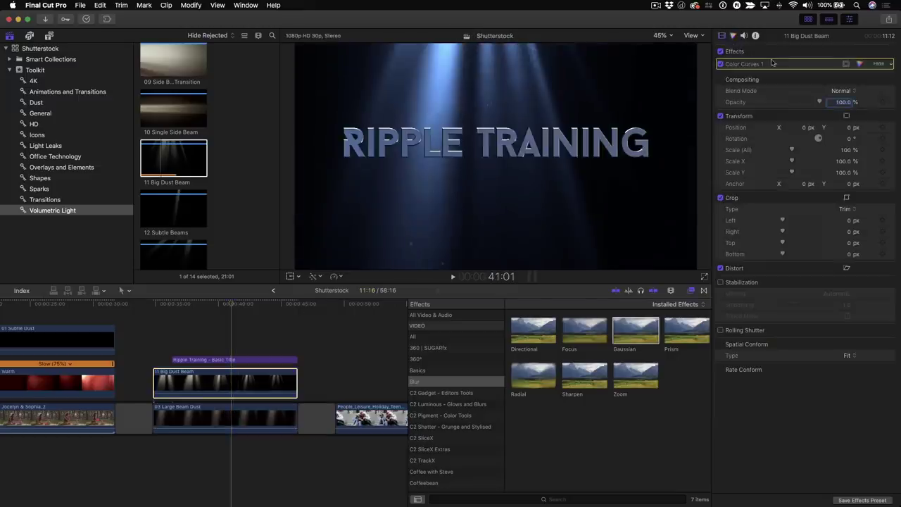
left_click(844, 90)
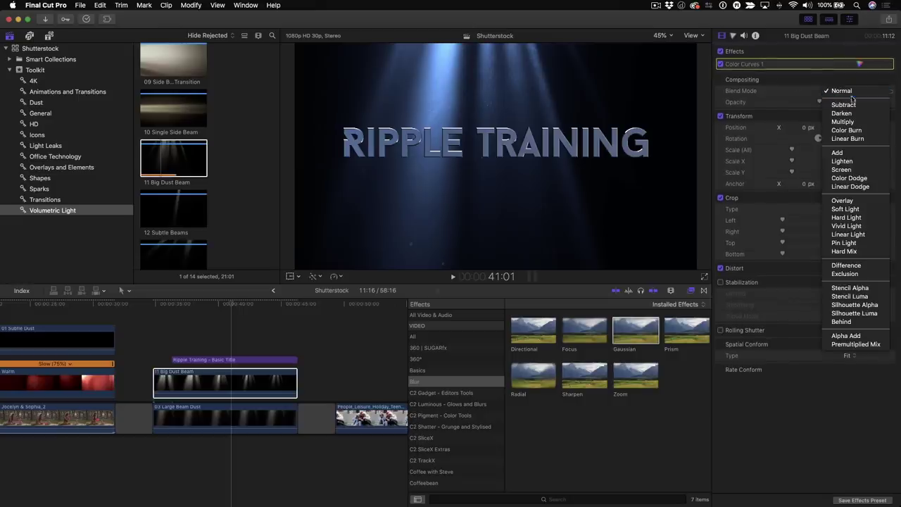
left_click(840, 170)
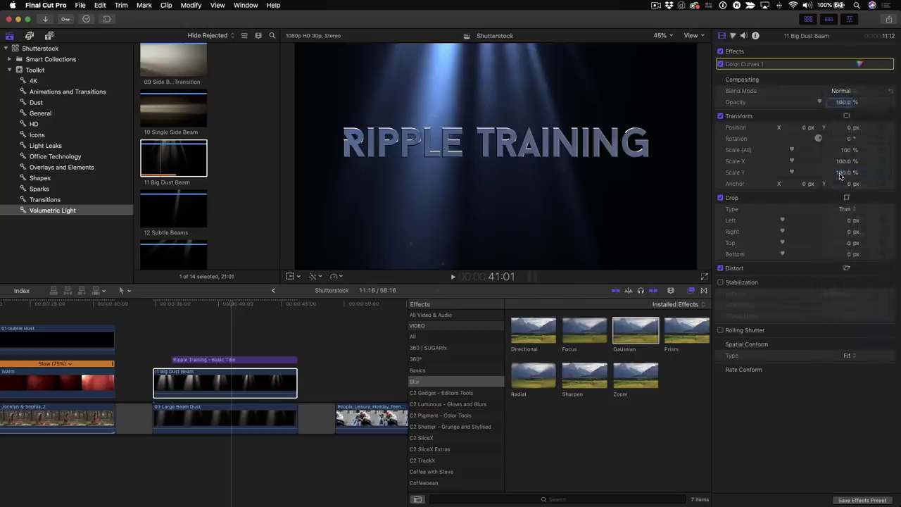
left_click(169, 328)
key("space")
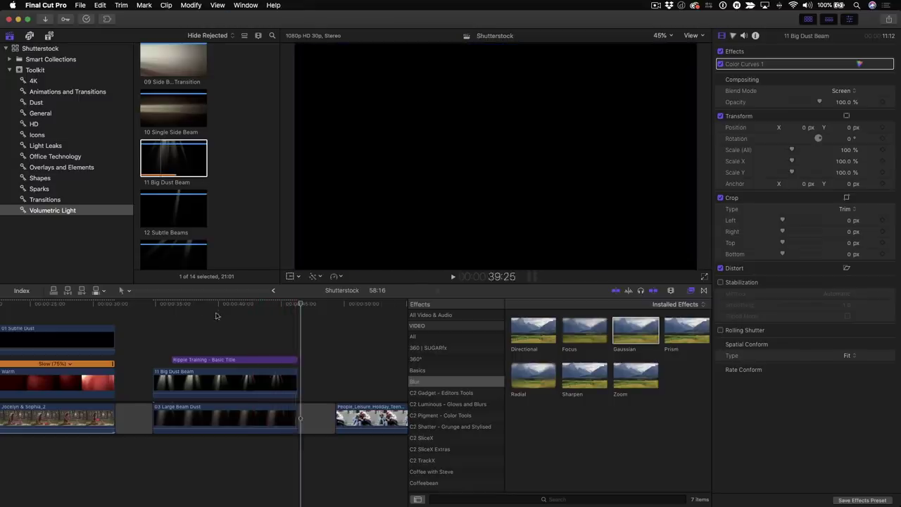
left_click(214, 317)
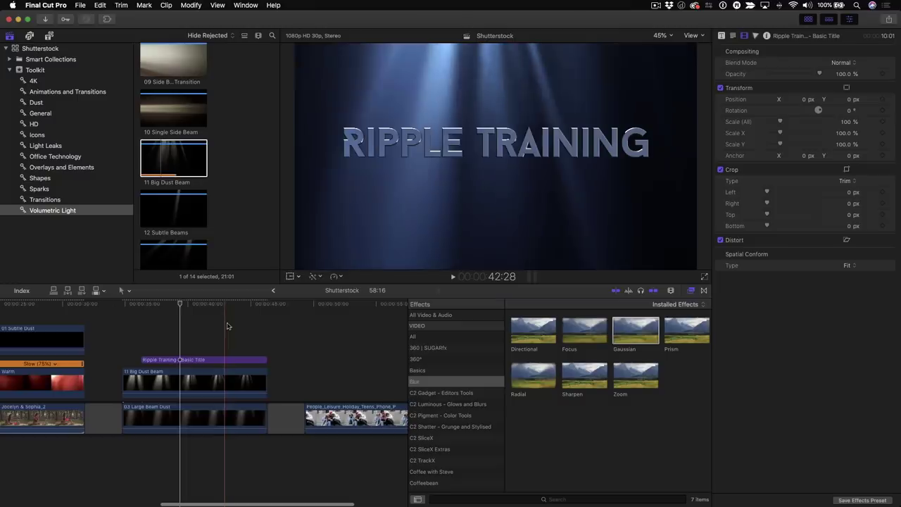
Step: Connect Circle Burst 10 from the Shapes collection above the People clip at the playhead
scroll(225, 324, "right", 3)
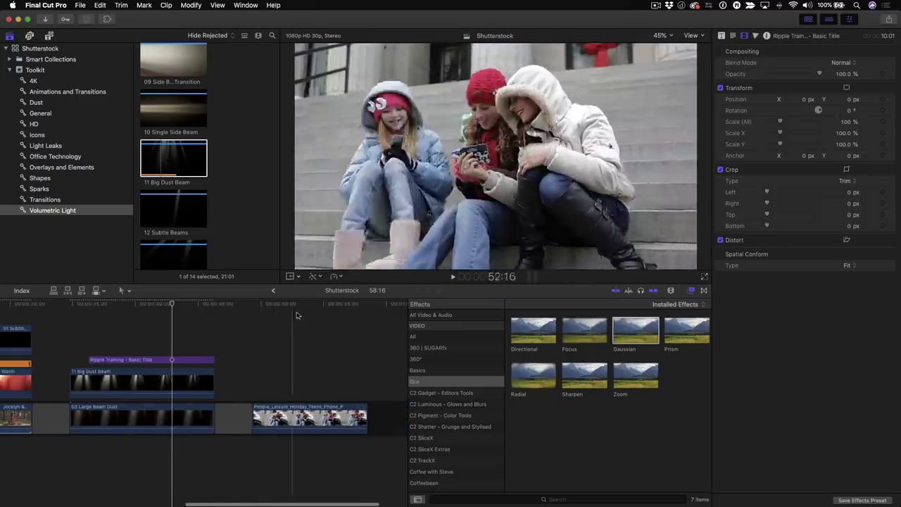
left_click(308, 313)
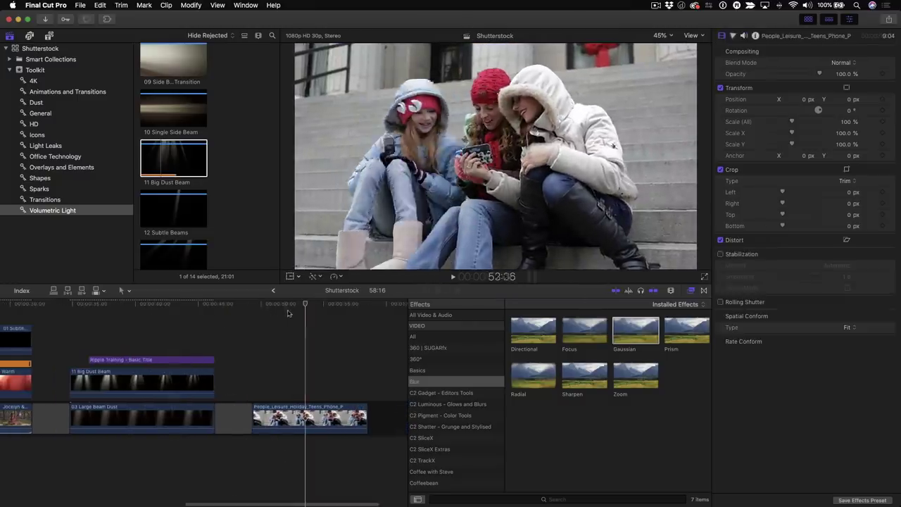
left_click(281, 316)
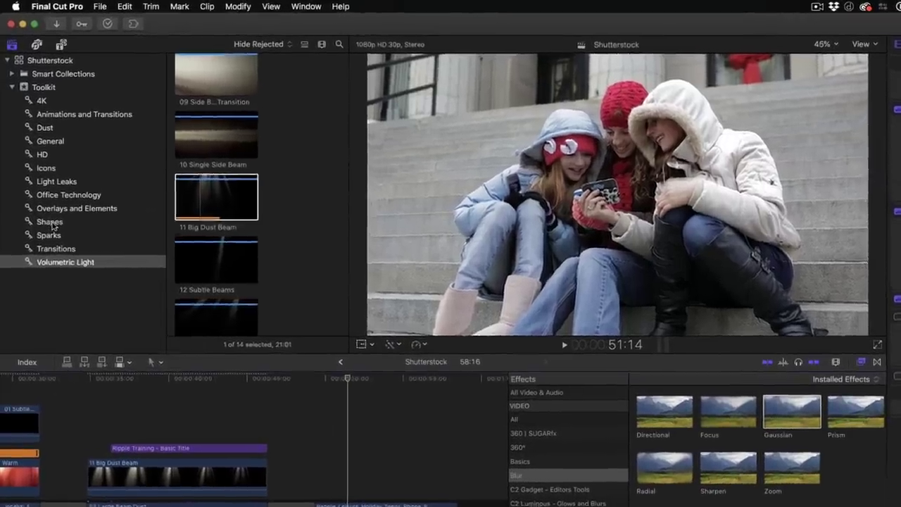
left_click(40, 178)
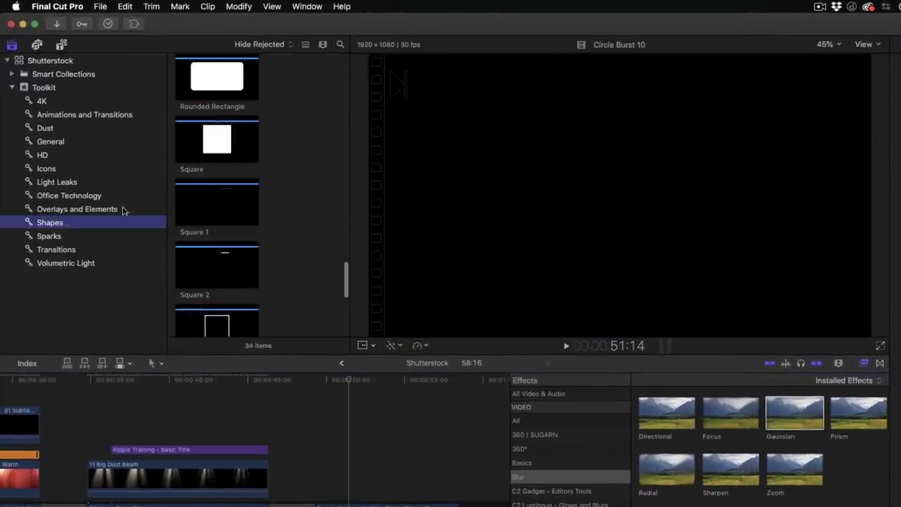
scroll(253, 188, "up", 10)
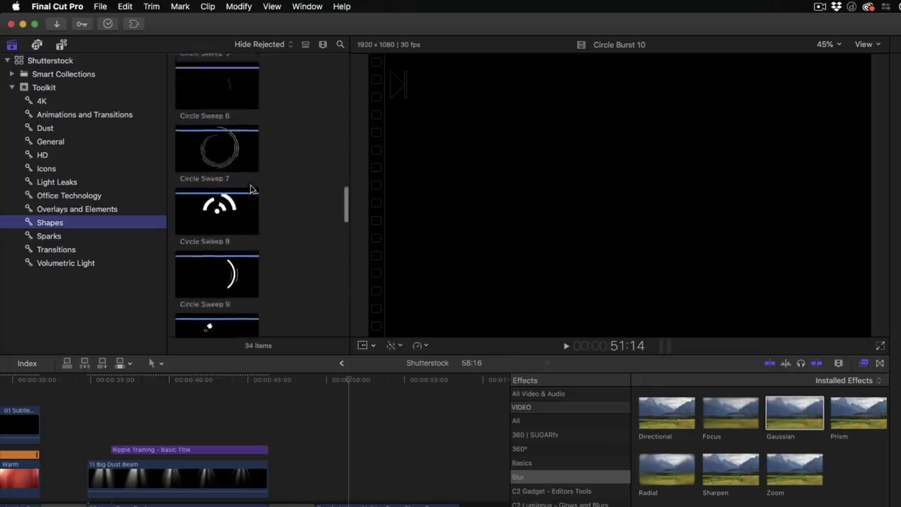
scroll(250, 188, "up", 8)
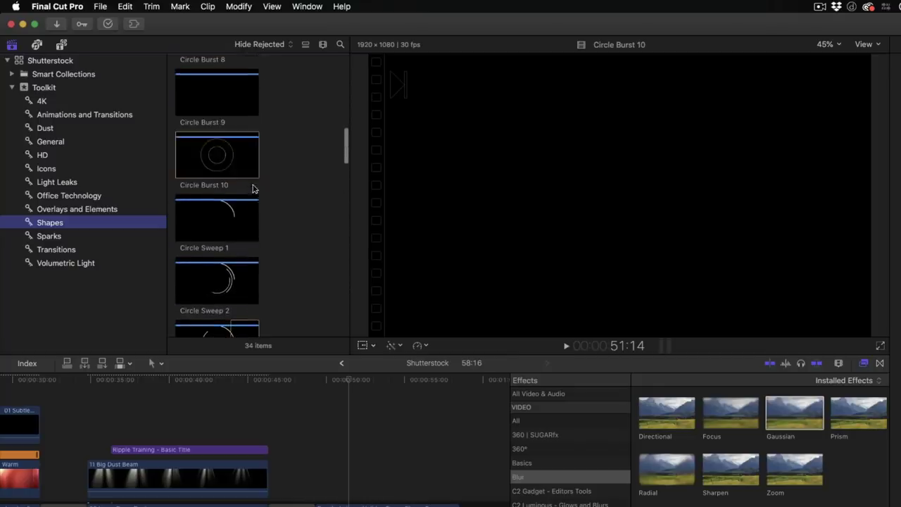
left_click(219, 156)
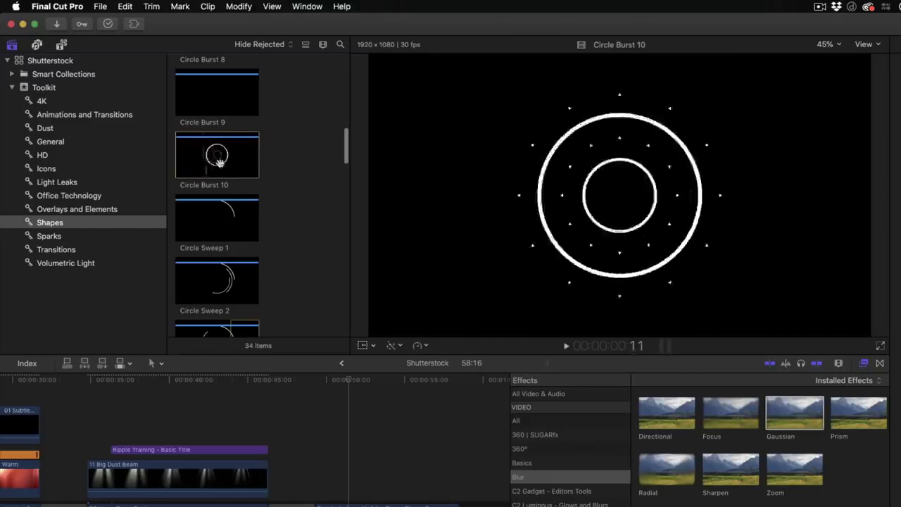
left_click_drag(218, 163, 341, 479)
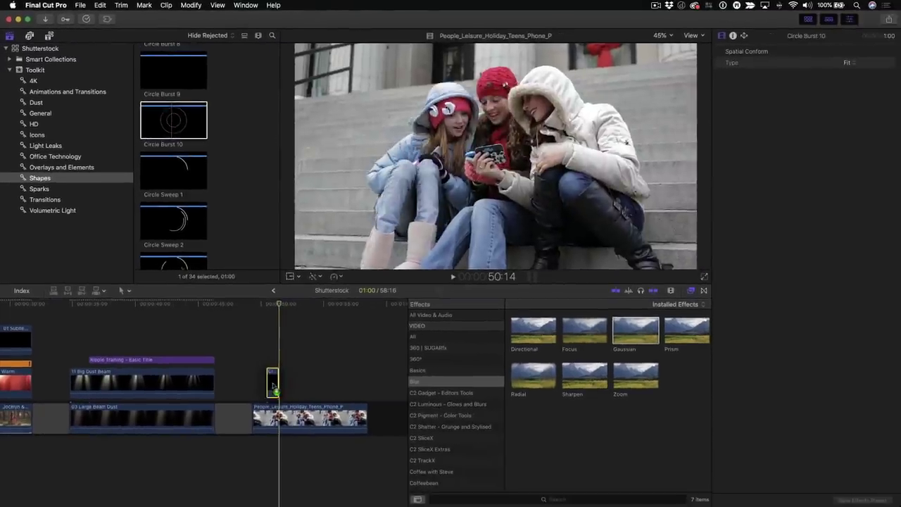
left_click_drag(273, 385, 278, 385)
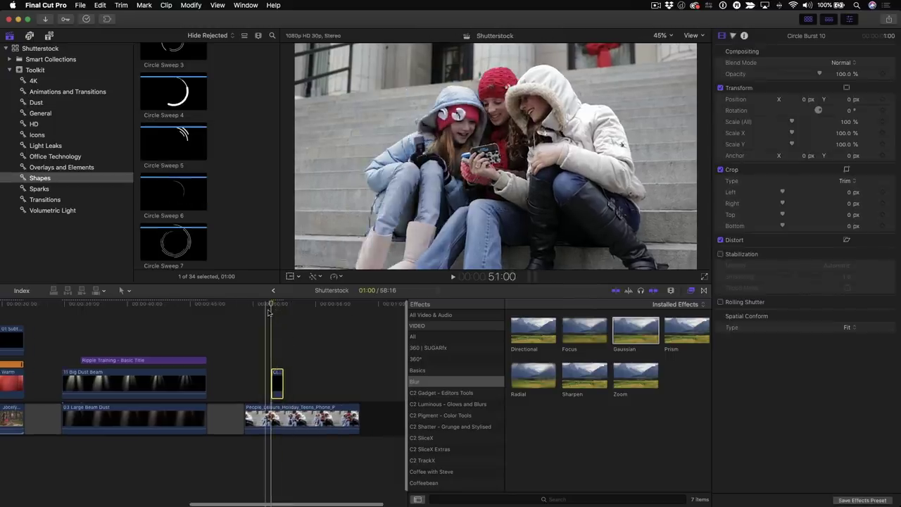
Step: Move Circle Burst 10 to X −68.1 px, scale it to 77.88%, and replay it
left_click_drag(270, 312, 277, 307)
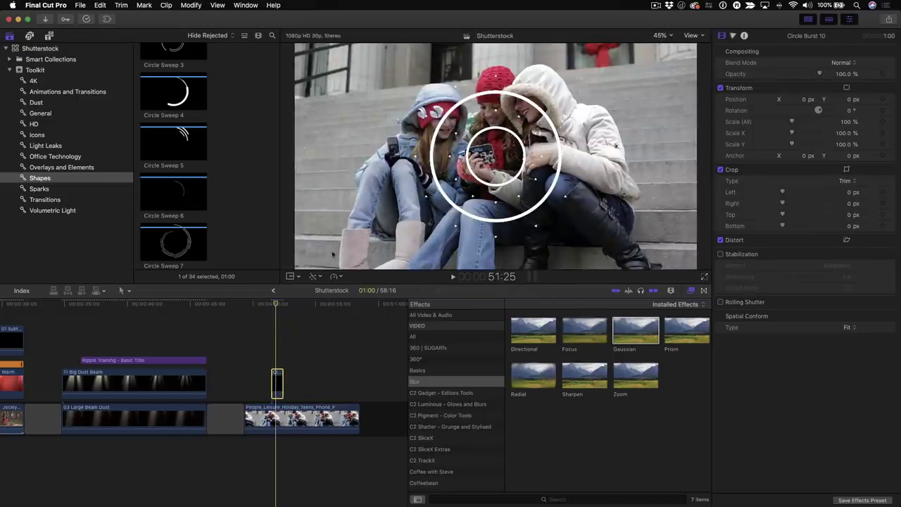
left_click(290, 277)
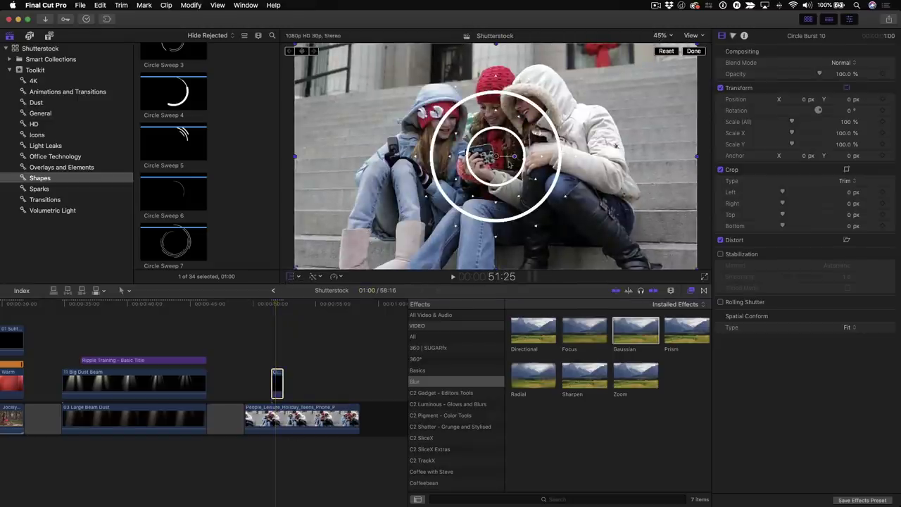
left_click_drag(504, 161, 482, 156)
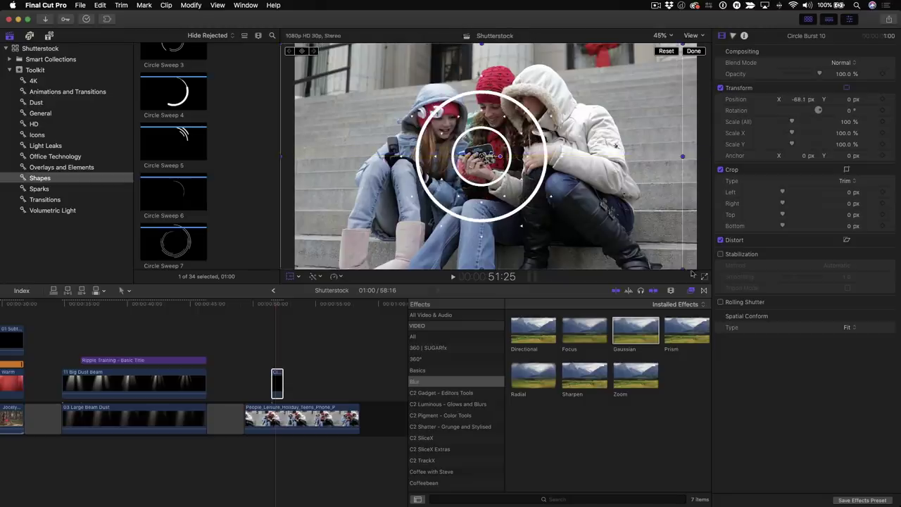
left_click_drag(685, 273, 638, 245)
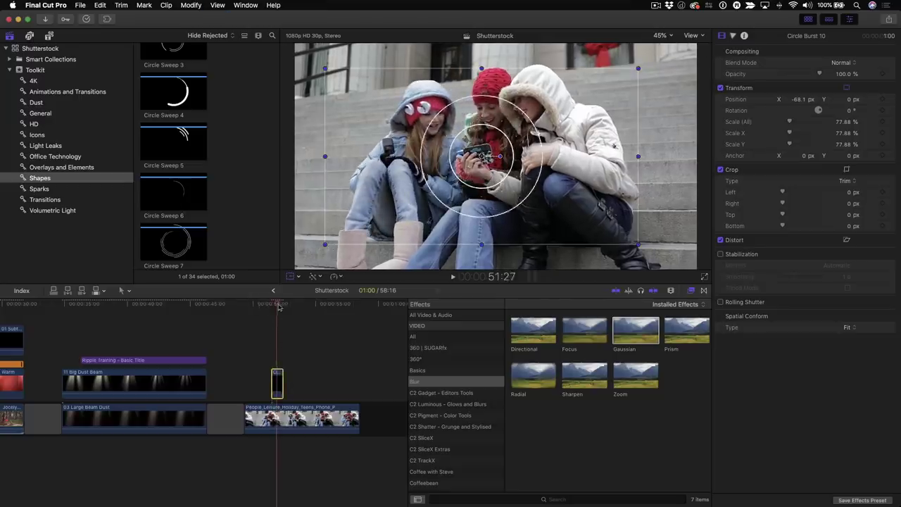
key("space")
key("slash")
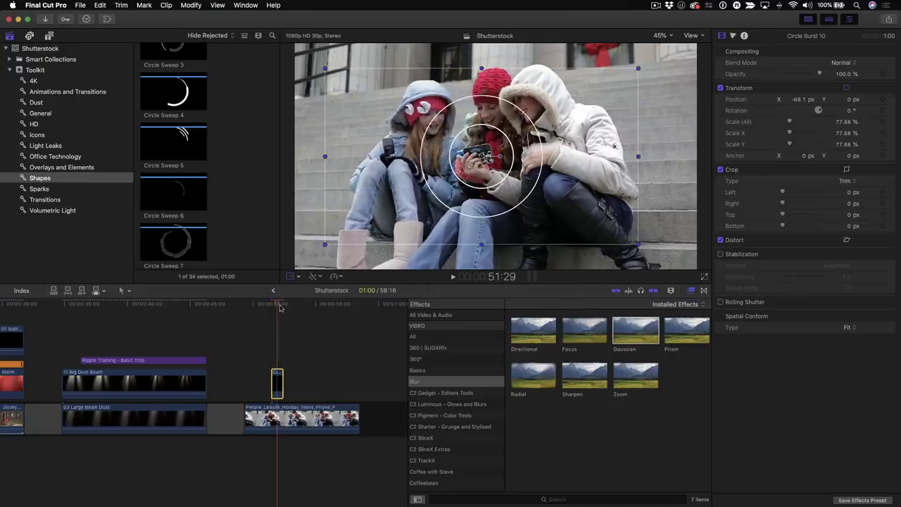
Step: Replay the circle burst, then apply the Colorize effect from Color effects to the Circle Burst clip
key("slash")
key("slash")
left_click(279, 308)
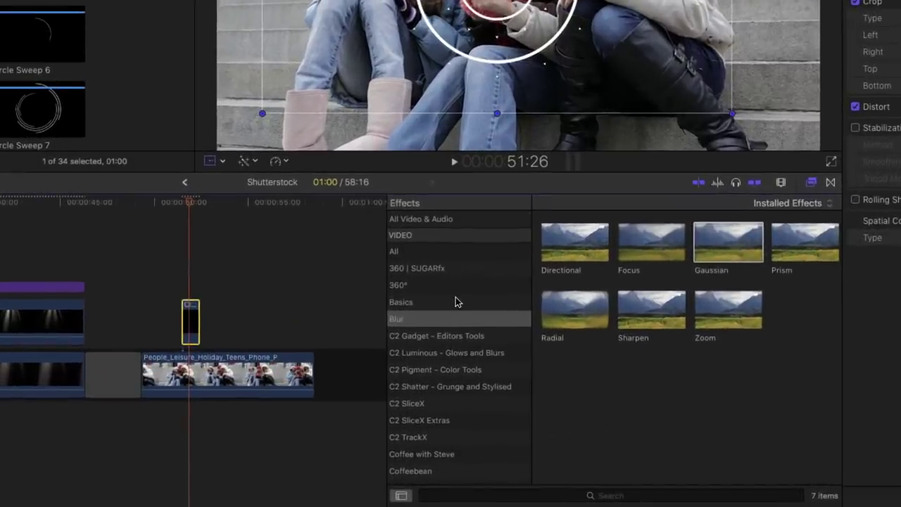
scroll(455, 302, "down", 5)
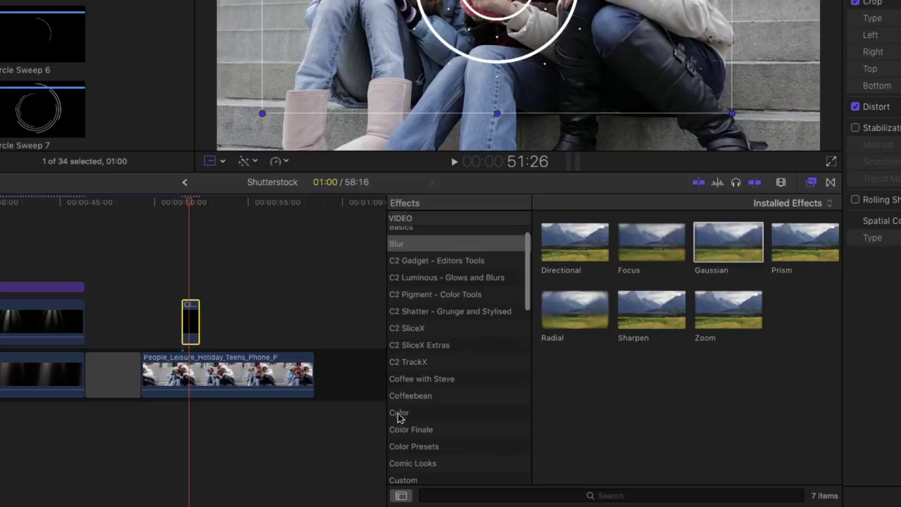
left_click(399, 416)
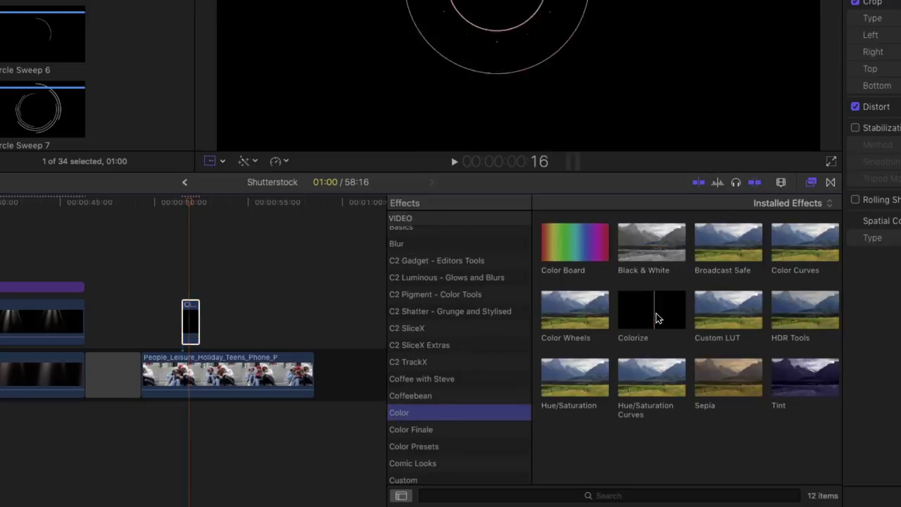
left_click_drag(657, 321, 194, 328)
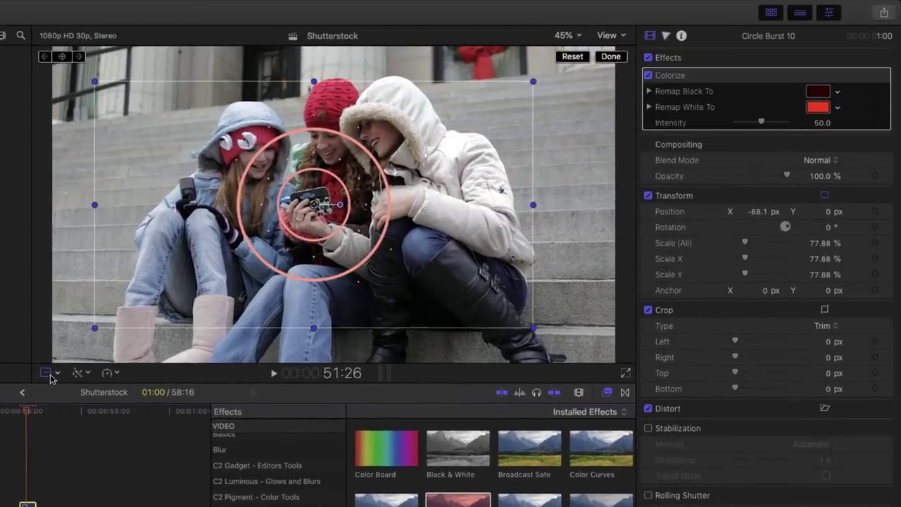
Step: Set Colorize's Remap White To colour to yellow at intensity 100 and play back the yellow rings
left_click(712, 72)
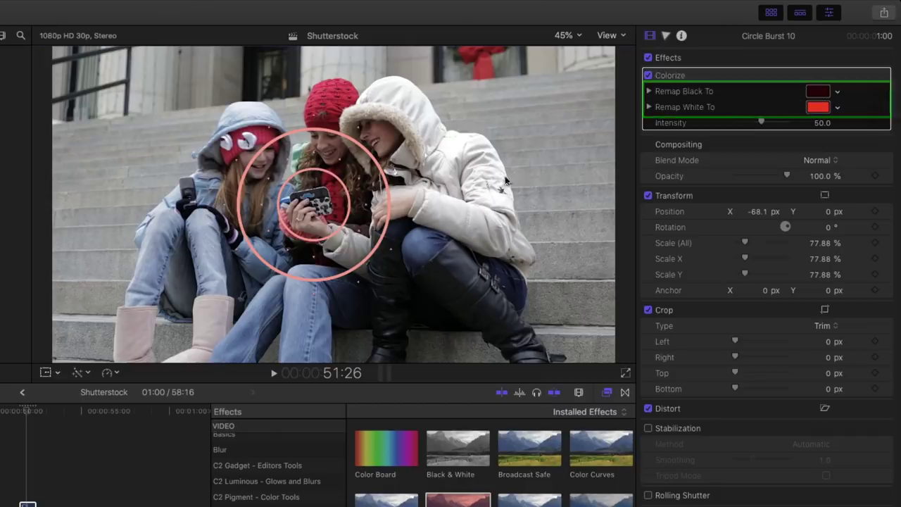
left_click(838, 108)
left_click_drag(841, 127, 811, 136)
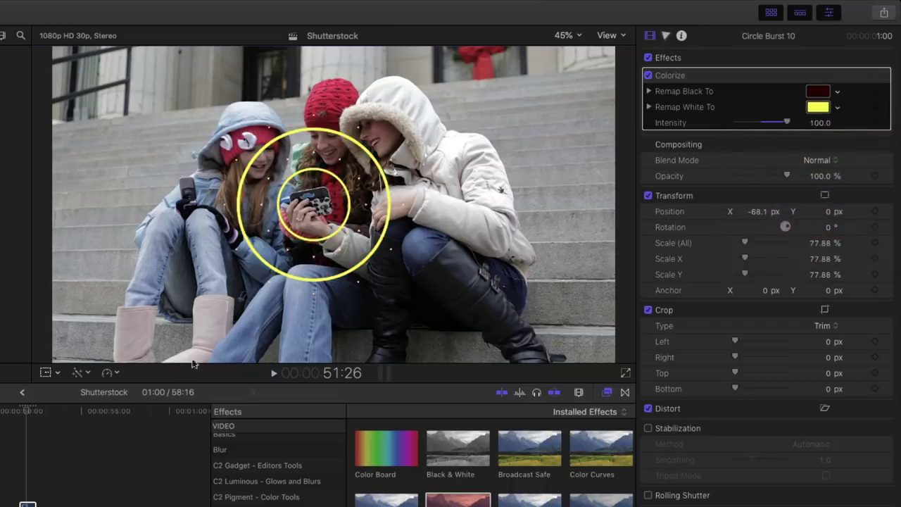
key("space")
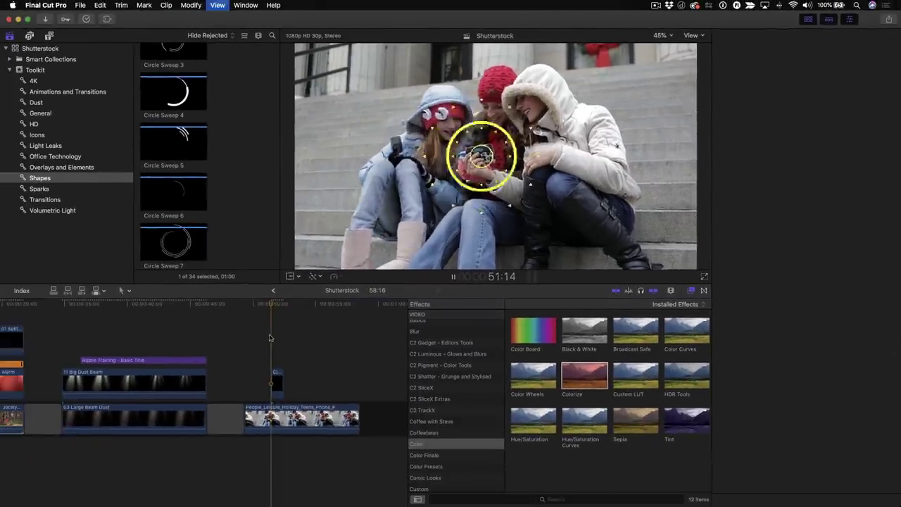
key("super+4")
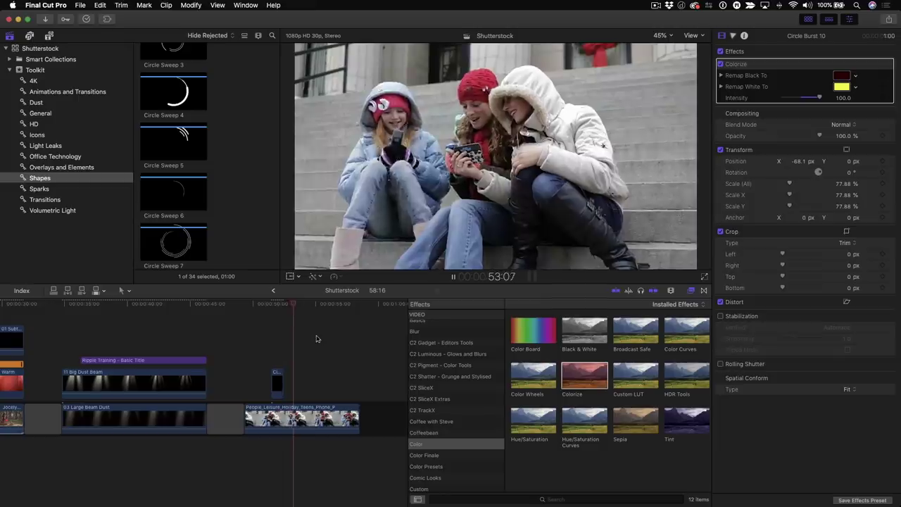
Step: Add the Phone Maps icon from Office Technology above the teens-on-steps footage
key("space")
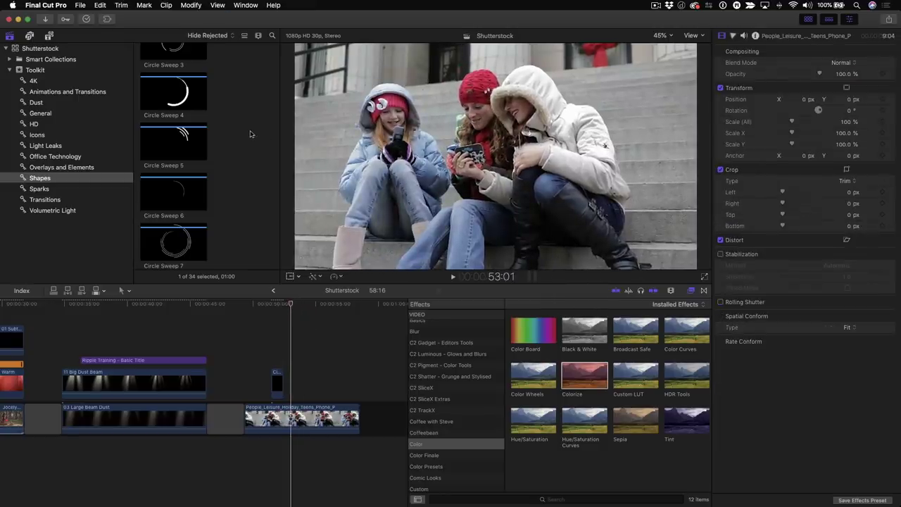
left_click(78, 157)
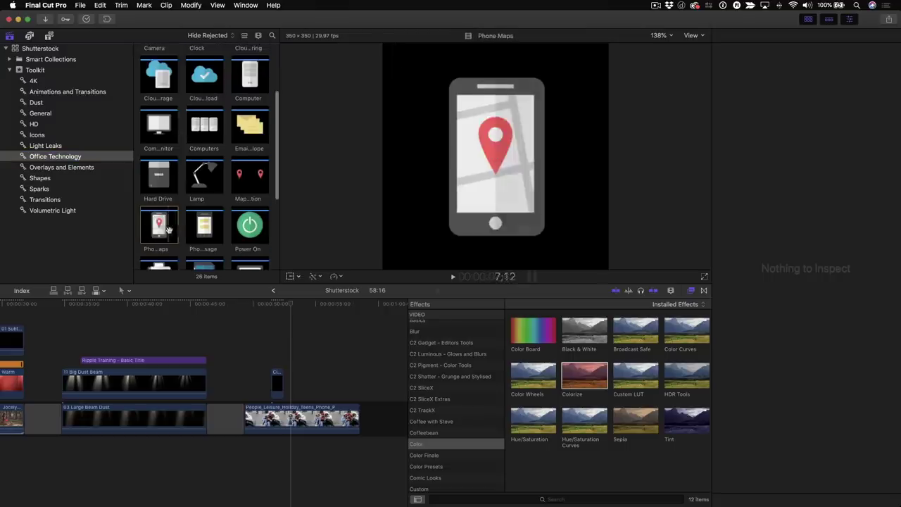
left_click(160, 230)
left_click_drag(158, 224, 299, 380)
Step: Preview the Phone Maps animation and park the playhead just before the clip
scroll(321, 342, "right", 3)
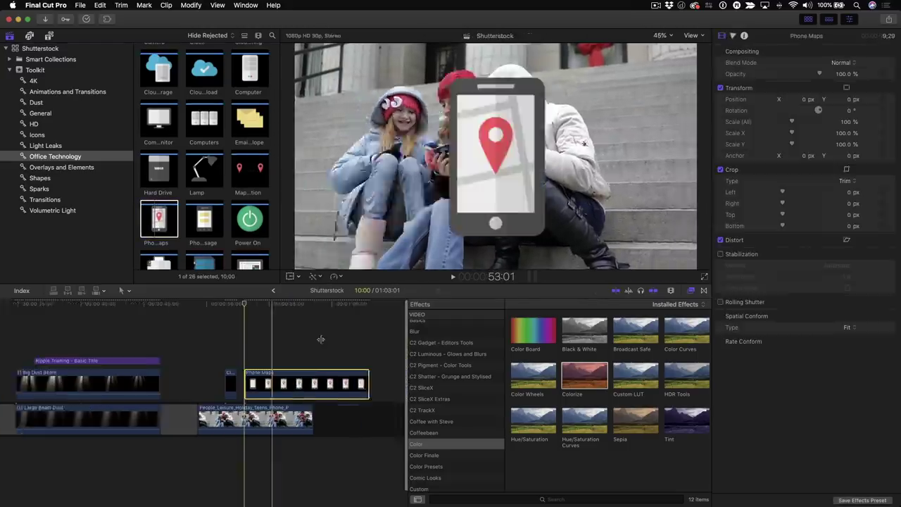
key("space")
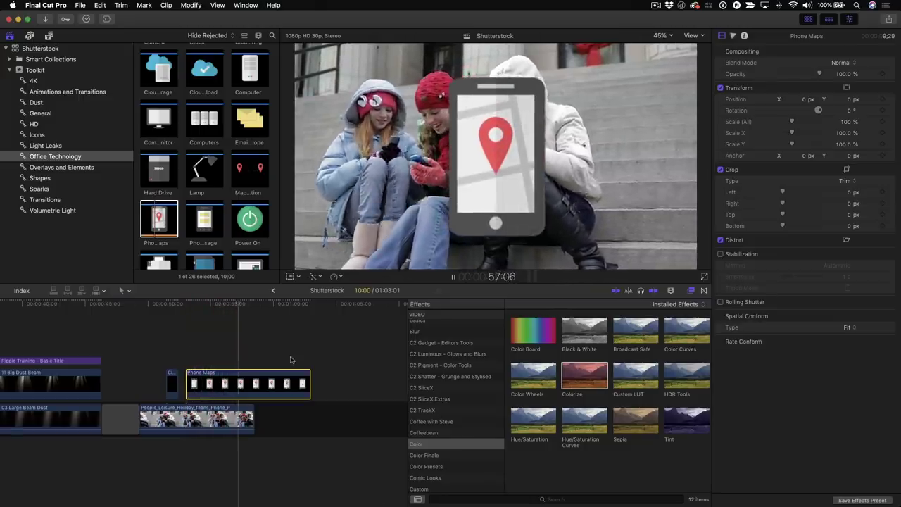
key("space")
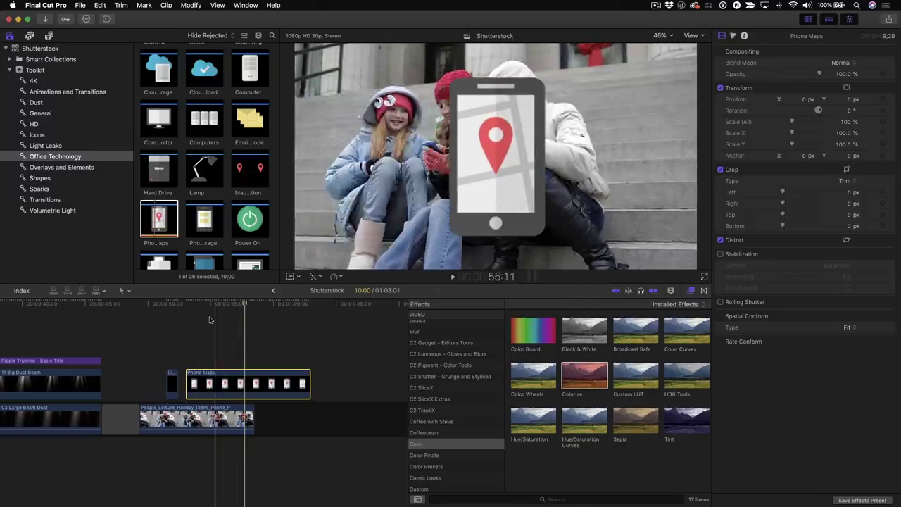
left_click(223, 323)
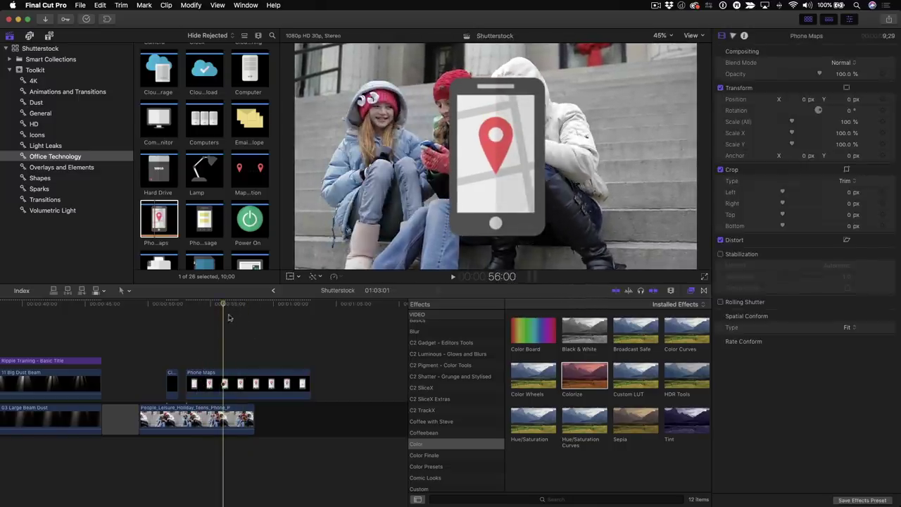
left_click(186, 327)
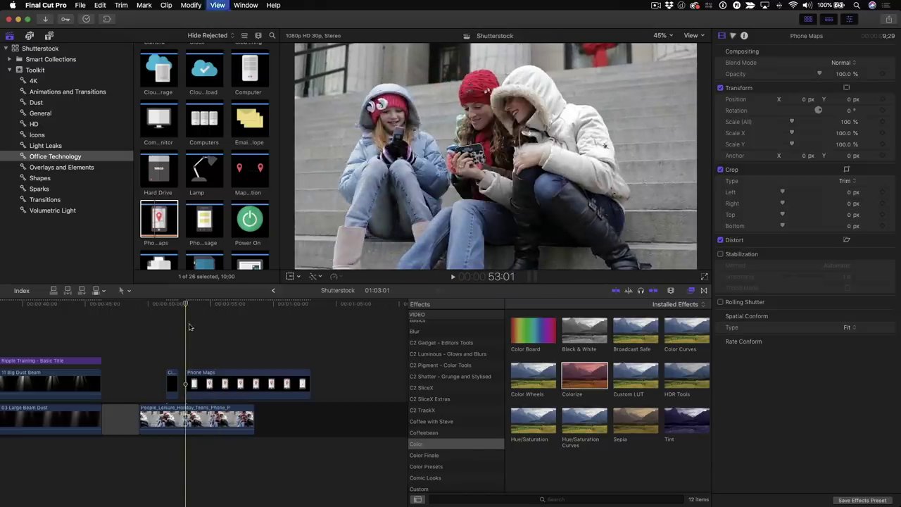
Step: Add a freeze hold to Phone Maps, then speed the rest up to about 400%
key("space")
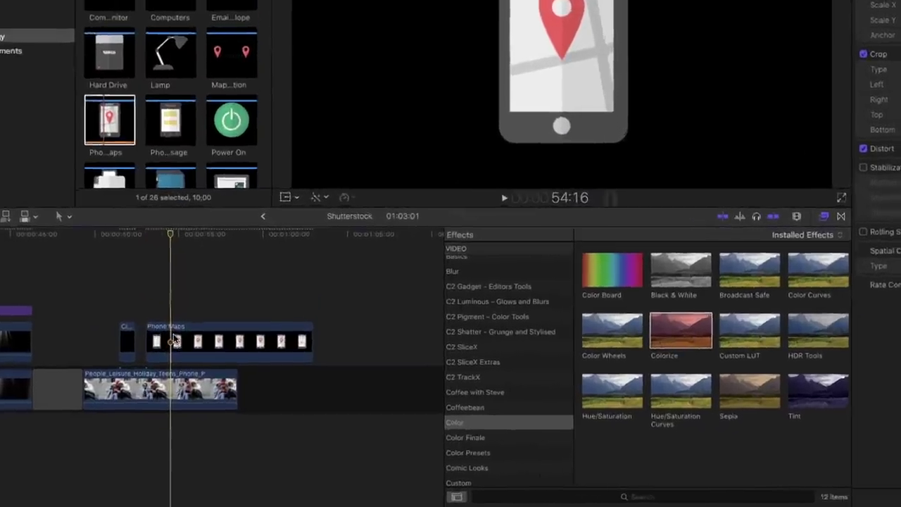
left_click(207, 380)
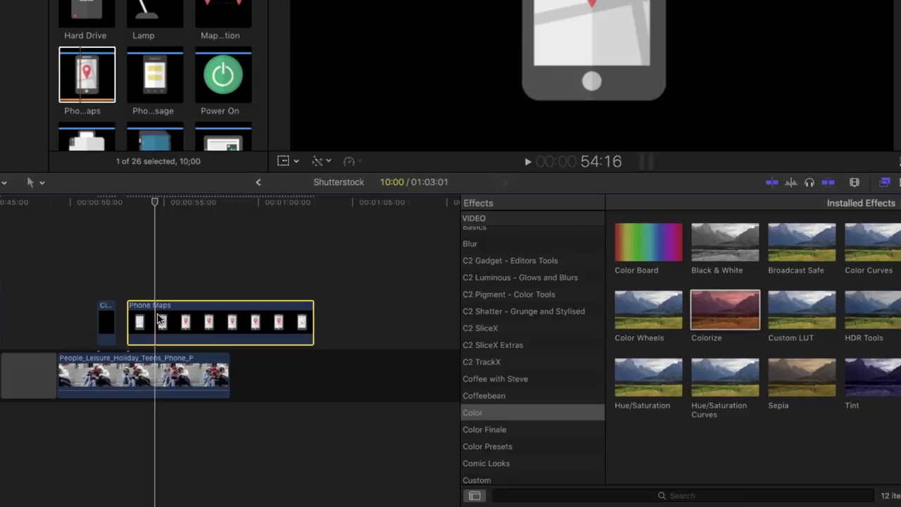
key("shift+h")
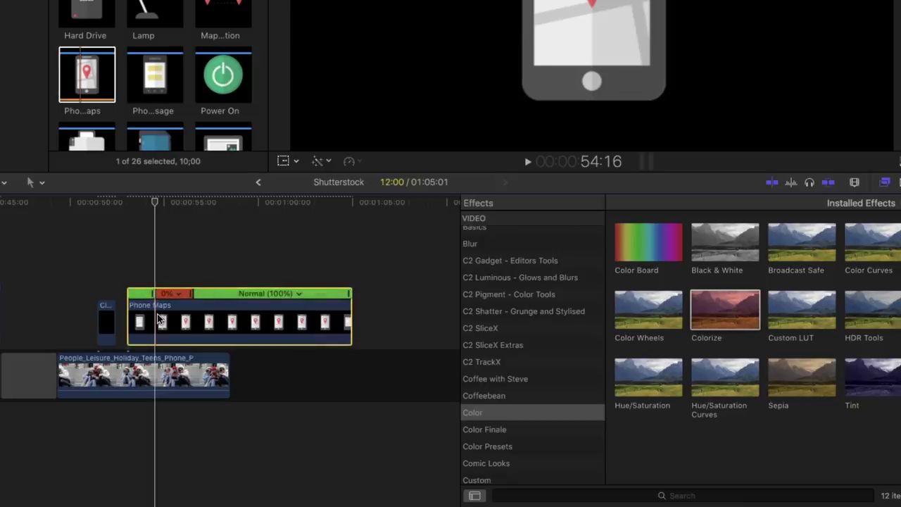
key("space")
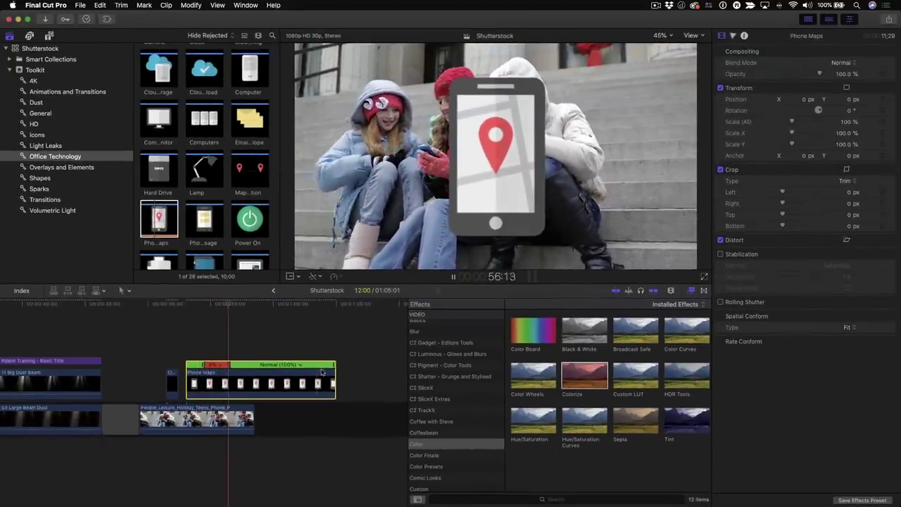
left_click(337, 367)
left_click(337, 368)
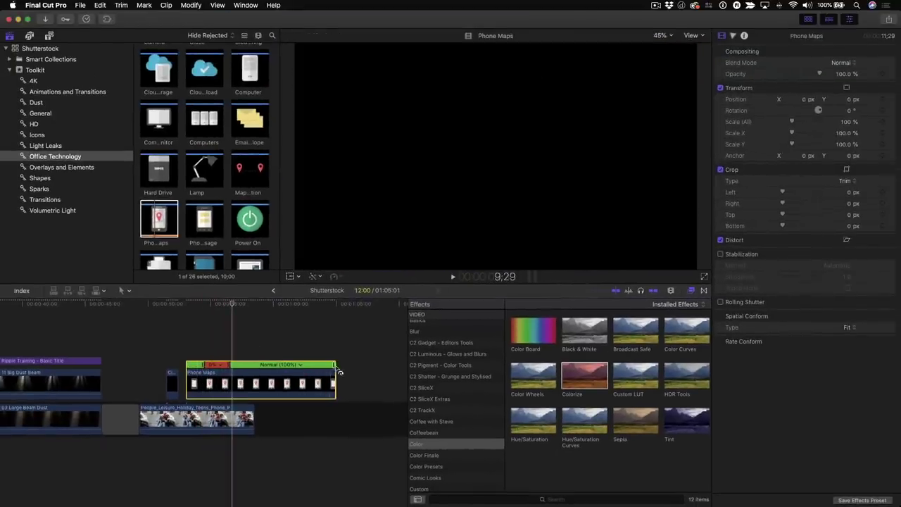
left_click_drag(337, 369, 265, 374)
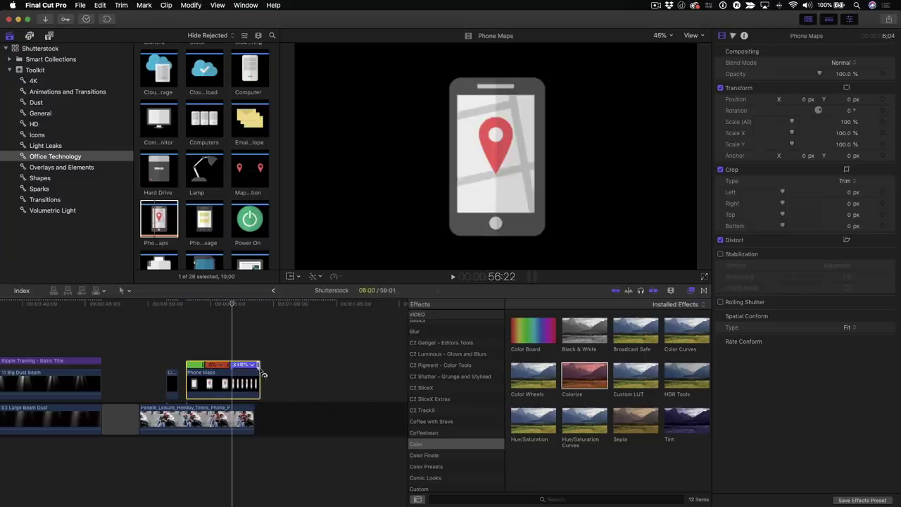
left_click_drag(263, 374, 262, 374)
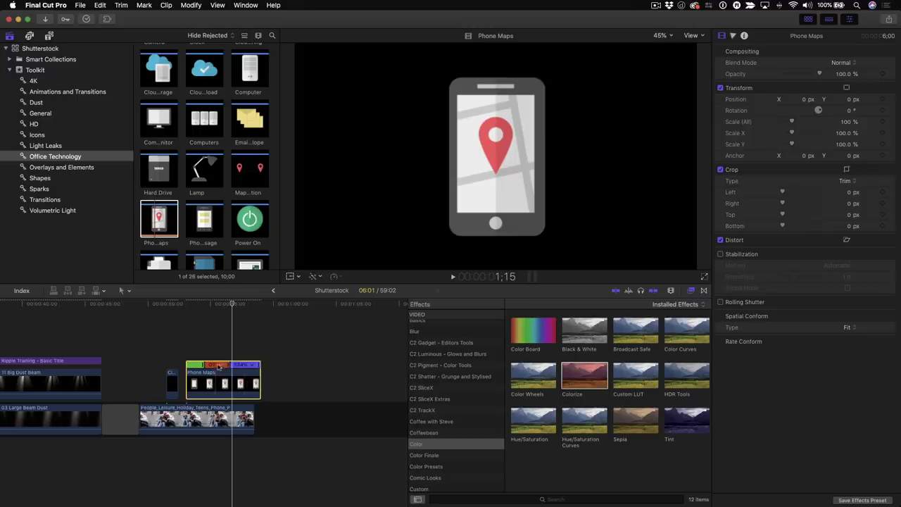
key("slash")
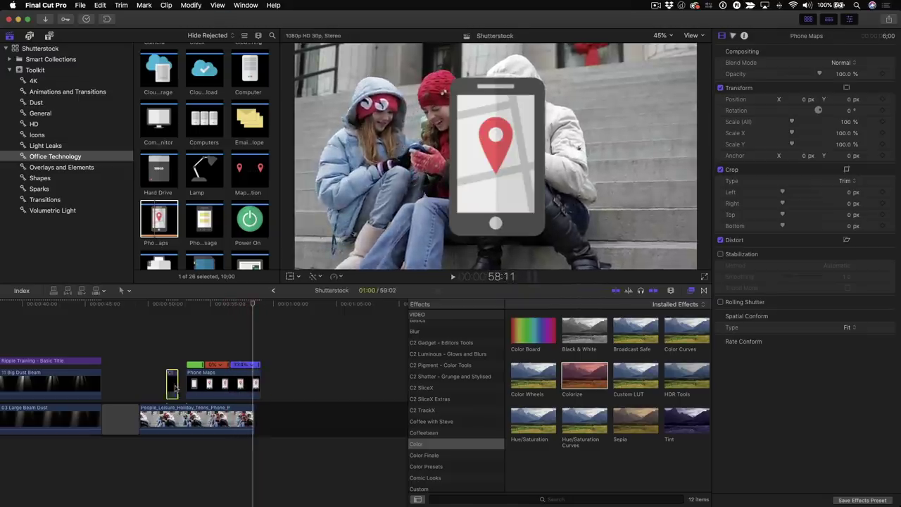
Step: Nudge Phone Maps slightly earlier, shorten its end, fine-tune the speed change and replay it
left_click(159, 384)
left_click_drag(189, 379, 180, 378)
left_click(195, 347)
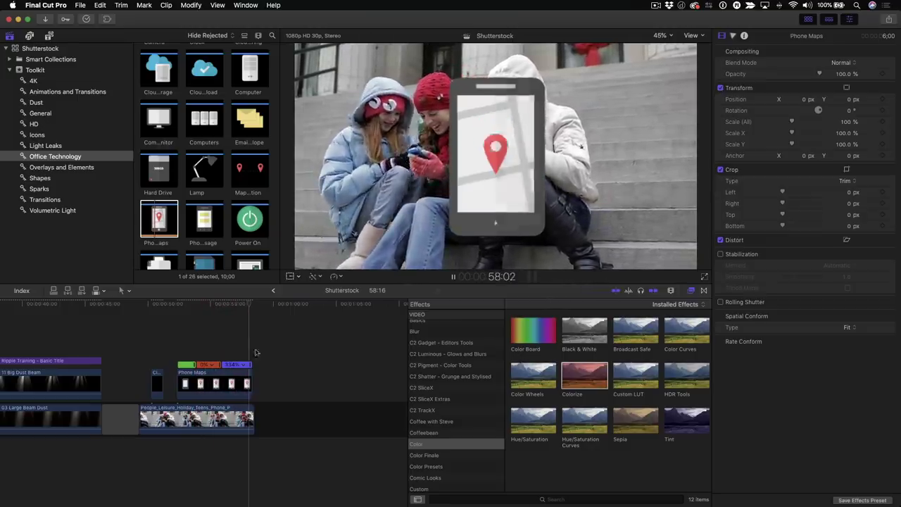
mouse_move(251, 371)
left_mouse_down()
mouse_move(241, 371)
mouse_move(265, 375)
mouse_move(258, 377)
left_mouse_up()
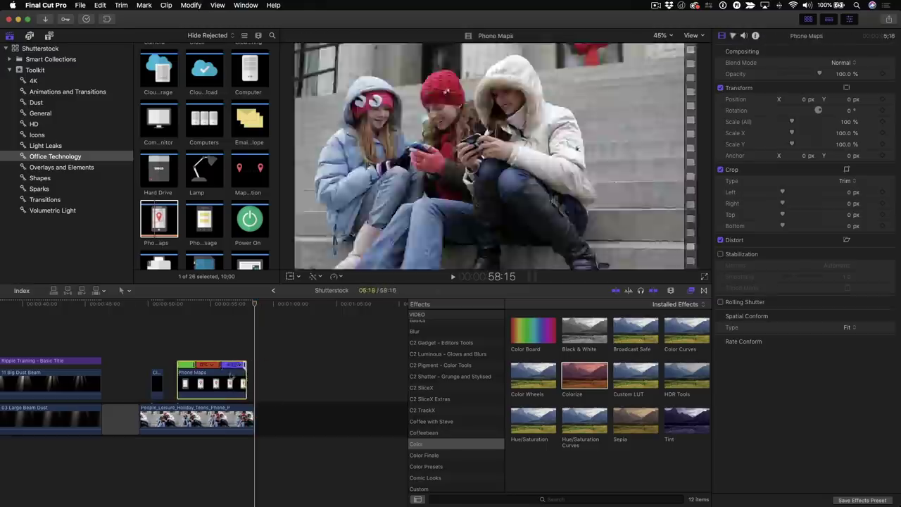
mouse_move(220, 366)
left_mouse_down()
mouse_move(258, 367)
mouse_move(207, 360)
left_mouse_up()
key("slash")
key("super+4")
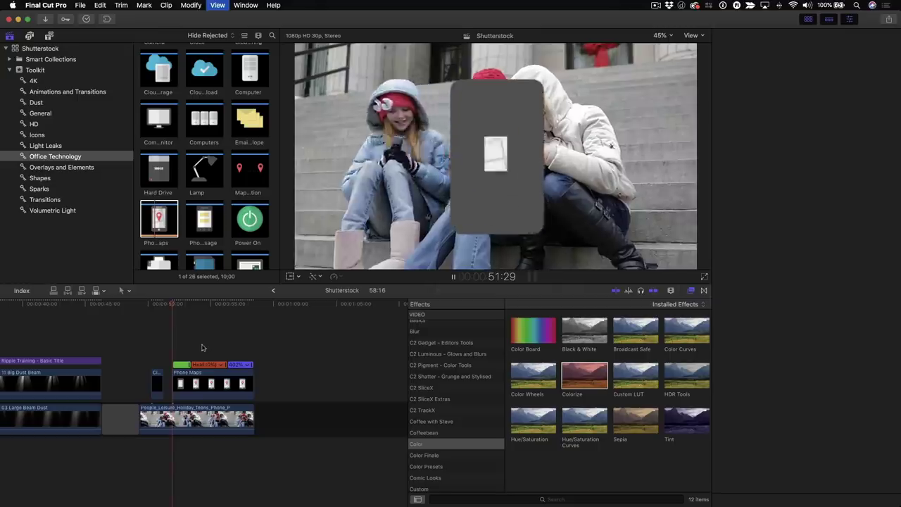
Step: Scale the Phone Maps icon to 45.88% and move it to X 660.7, Y −266.9 in the lower-right corner
key("space")
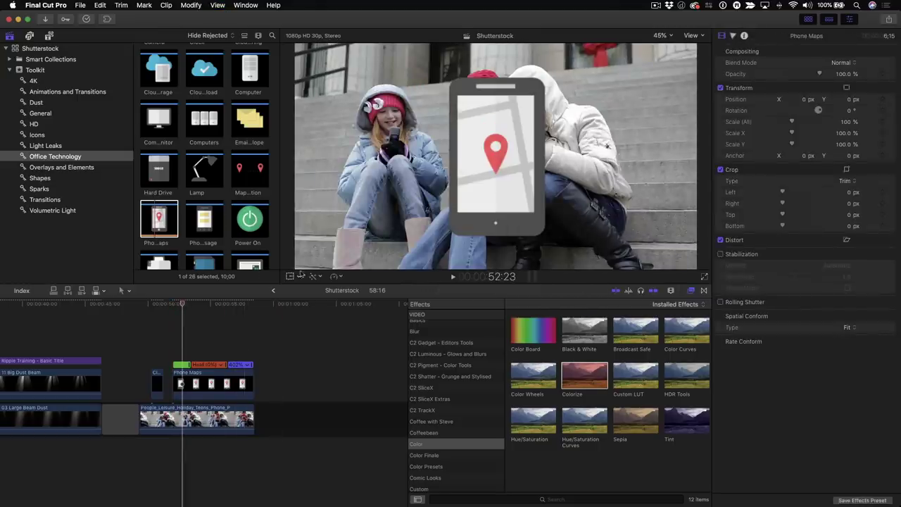
left_click(297, 276)
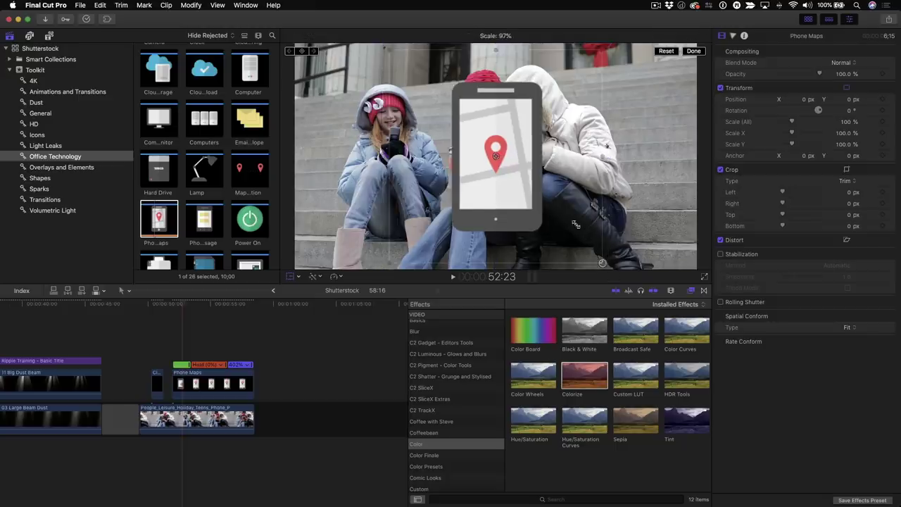
left_click_drag(611, 270, 563, 212)
left_click_drag(493, 169, 619, 228)
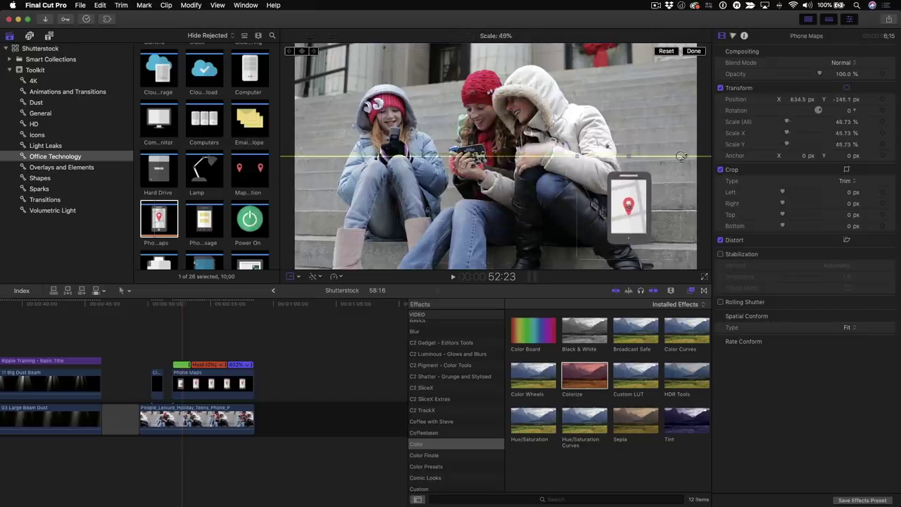
mouse_move(641, 227)
left_mouse_down()
mouse_move(657, 223)
mouse_move(647, 234)
mouse_move(644, 226)
left_mouse_up()
left_click(147, 314)
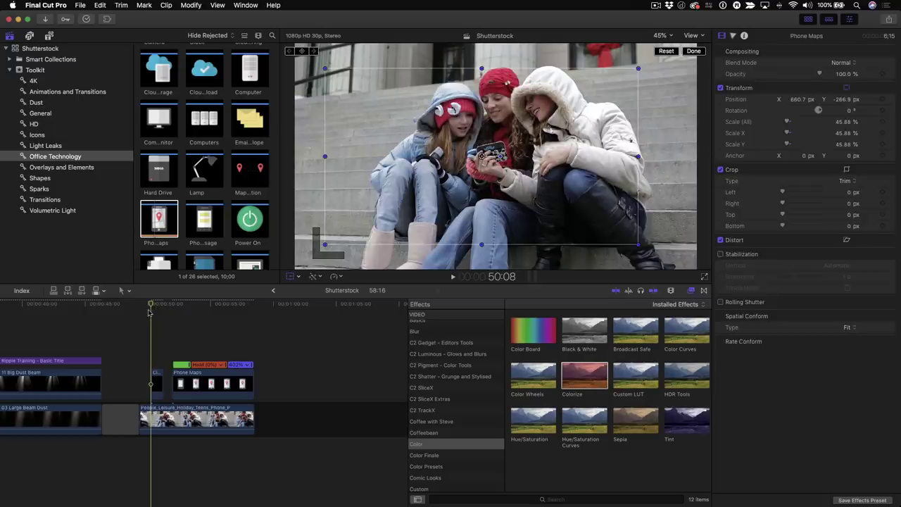
key("space")
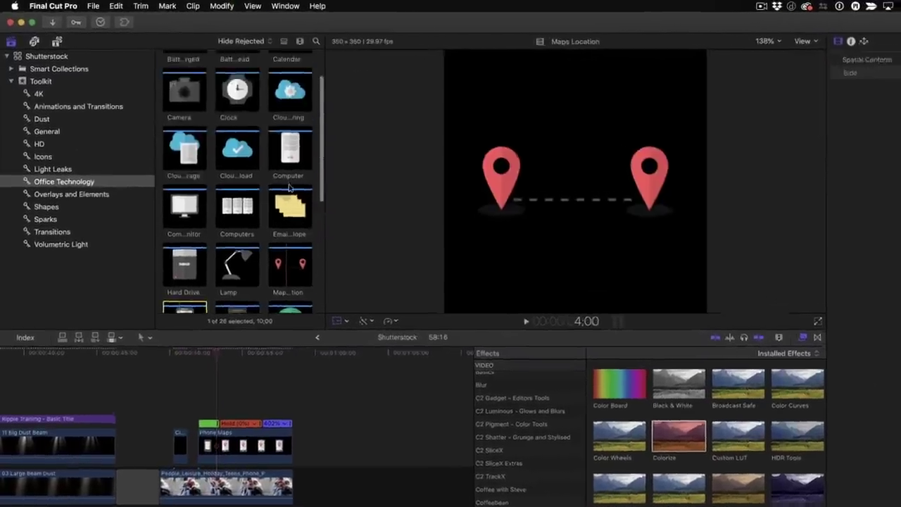
Step: Scroll through the Office Technology icons and the Toolkit's Shapes keyword collection
scroll(248, 169, "down", 3)
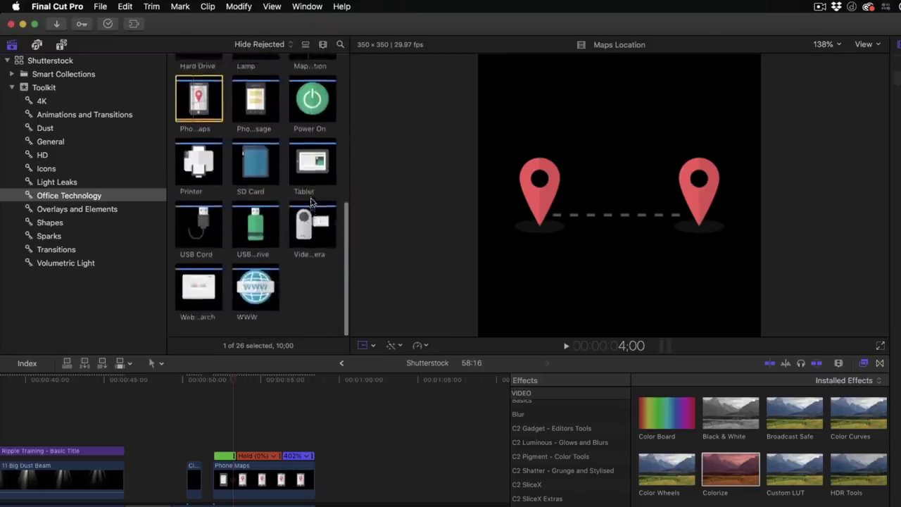
scroll(312, 202, "up", 10)
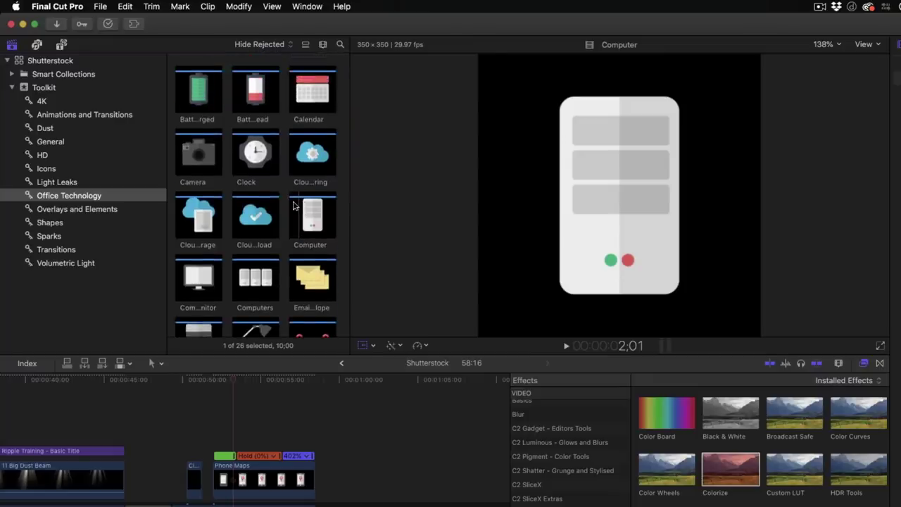
scroll(294, 205, "down", 1)
scroll(293, 208, "down", 6)
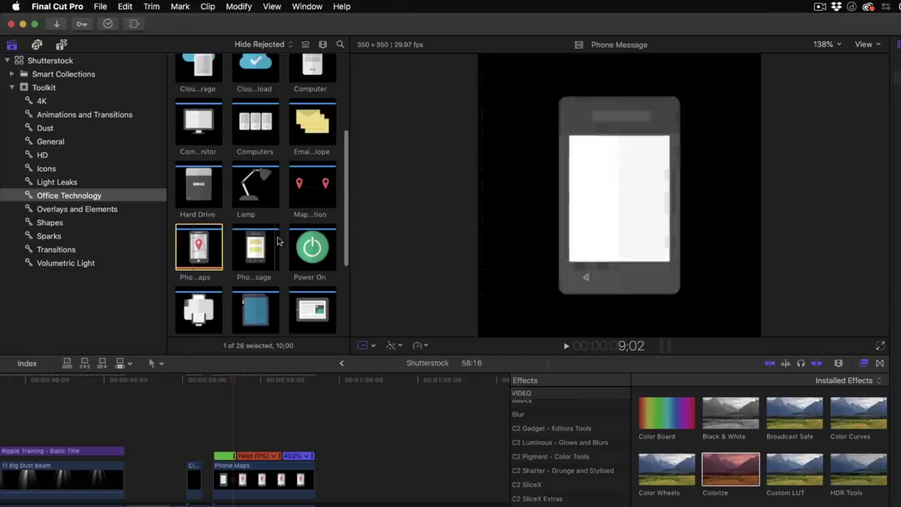
scroll(253, 254, "up", 1)
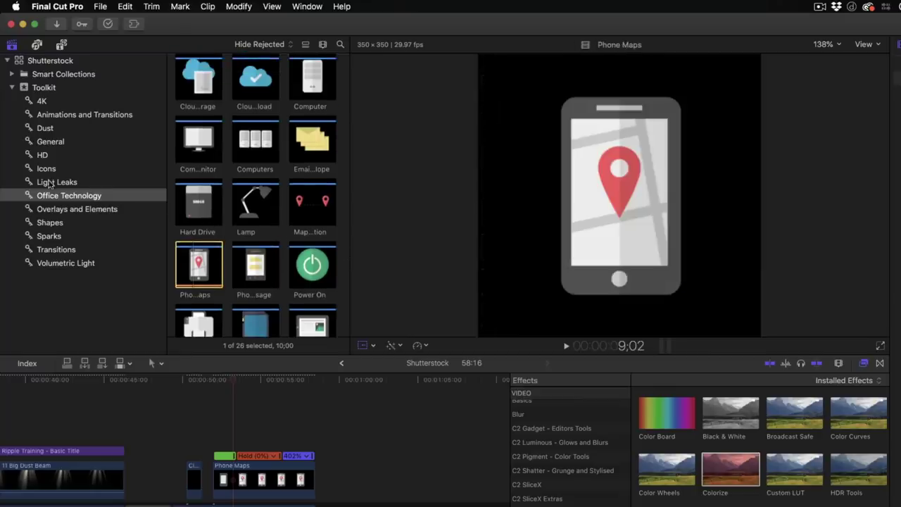
left_click(55, 225)
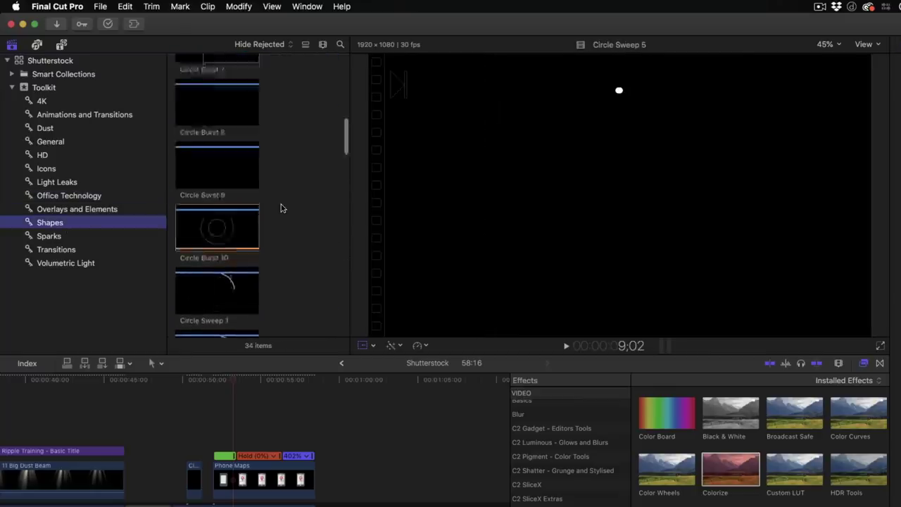
scroll(281, 208, "down", 20)
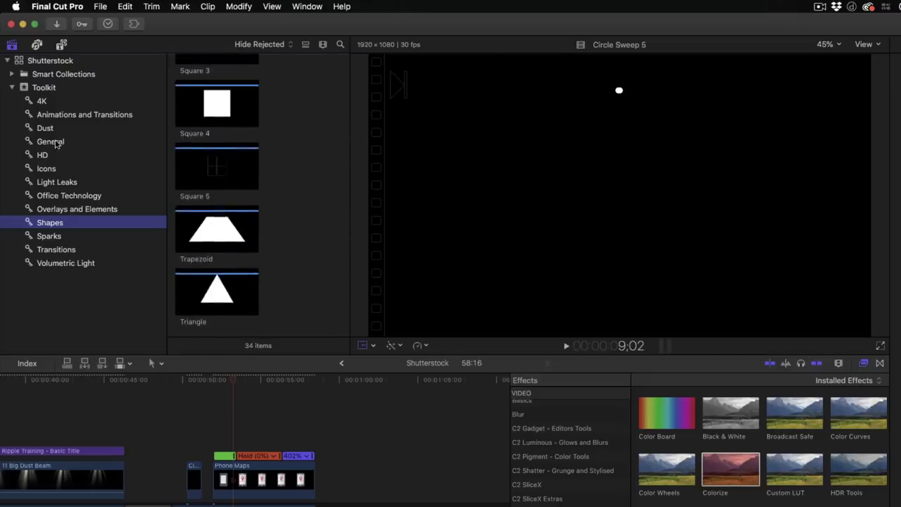
Step: Show the General collection and scroll through its 20 icons such as Arrow Left, Checkmark and Clock
left_click(51, 141)
scroll(303, 193, "up", 5)
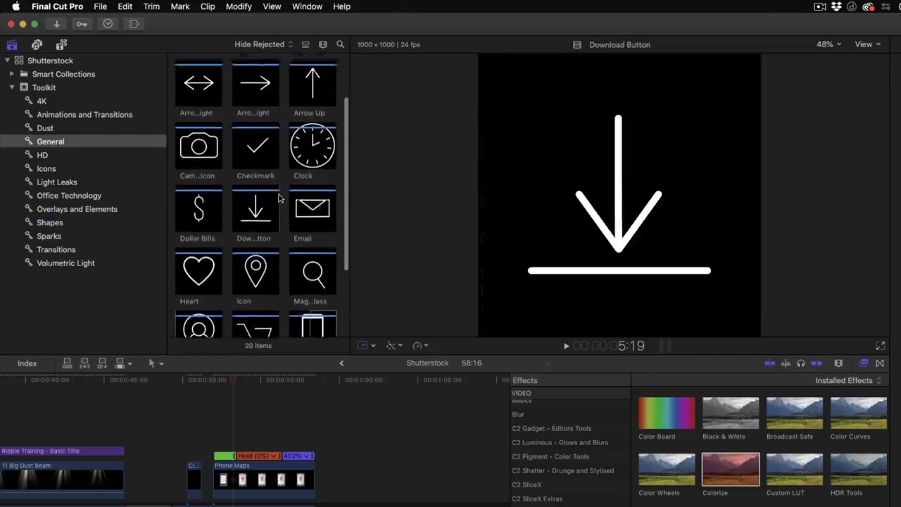
scroll(260, 169, "up", 2)
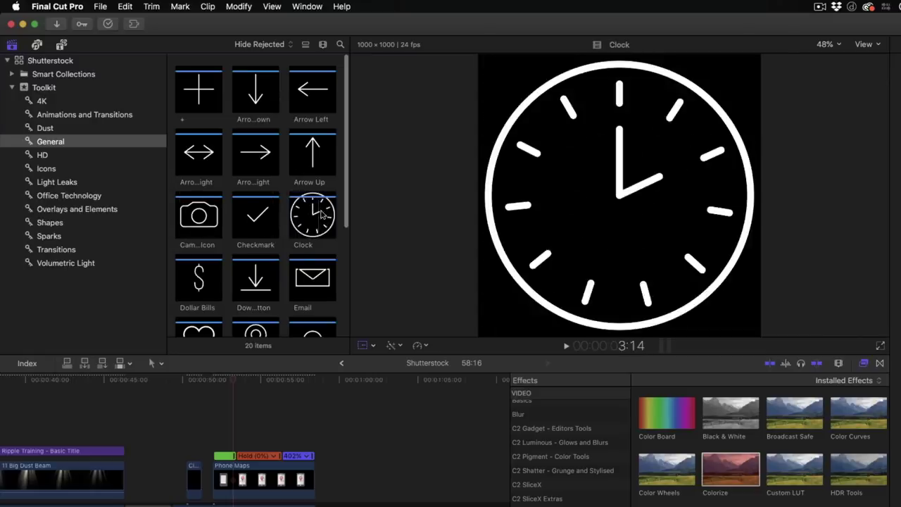
scroll(321, 213, "down", 2)
scroll(322, 213, "down", 6)
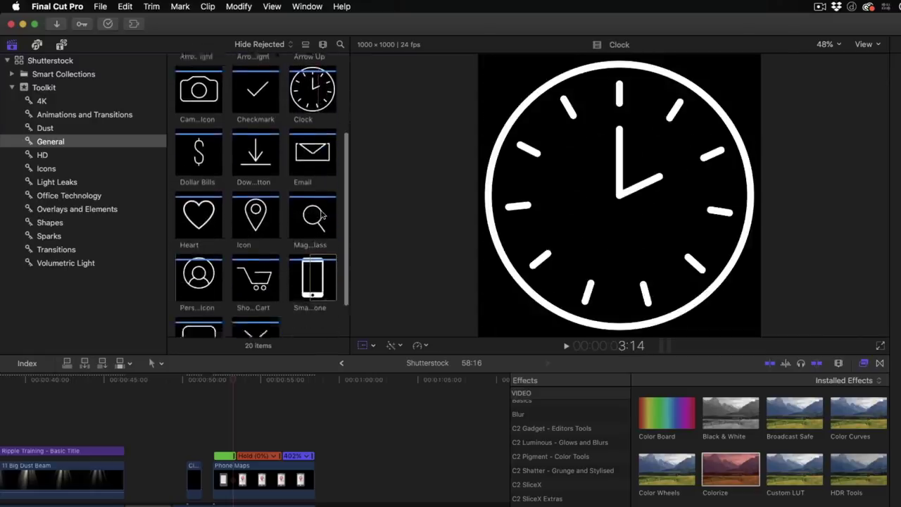
scroll(322, 213, "down", 1)
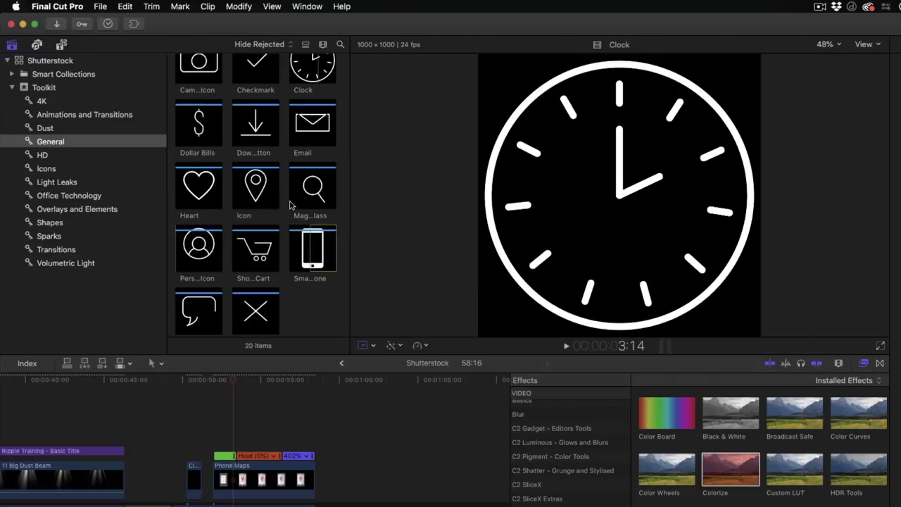
scroll(288, 205, "up", 8)
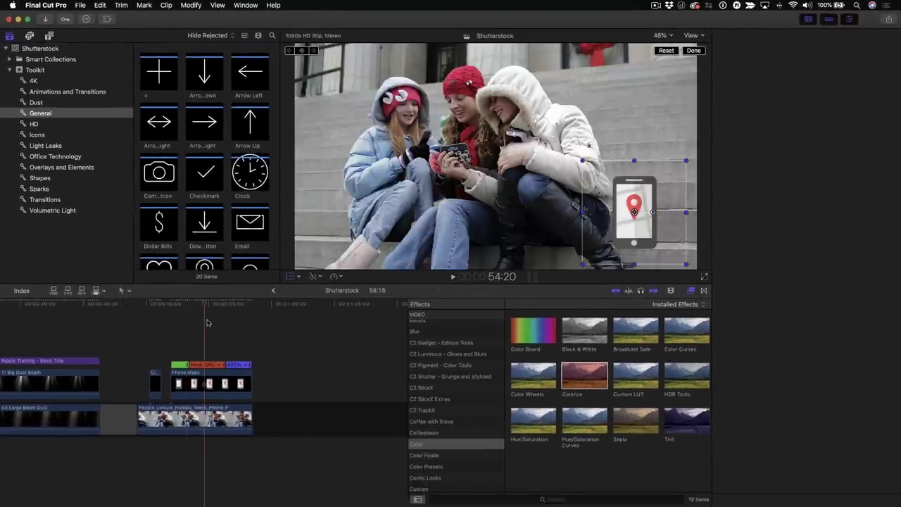
Step: Show the Inspector and scrub the playhead back to the RIPPLE TRAINING 3D title
key("super+4")
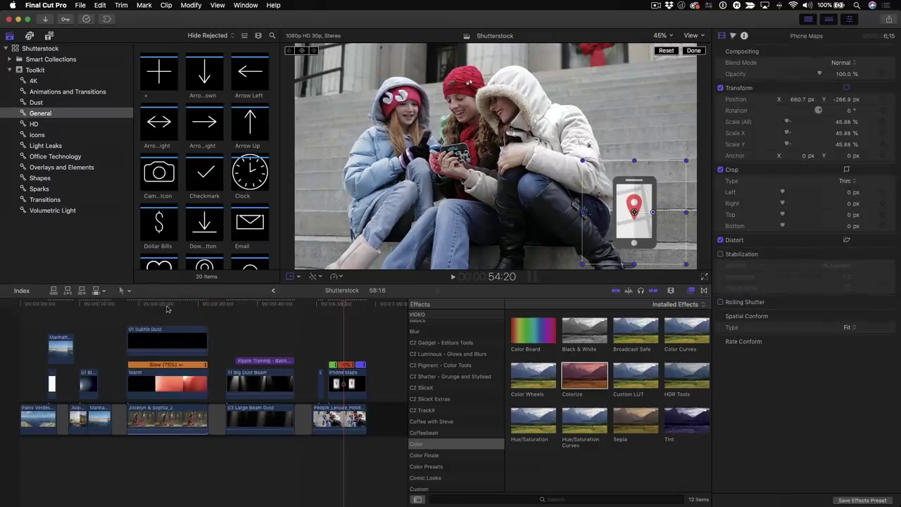
left_click_drag(166, 308, 273, 323)
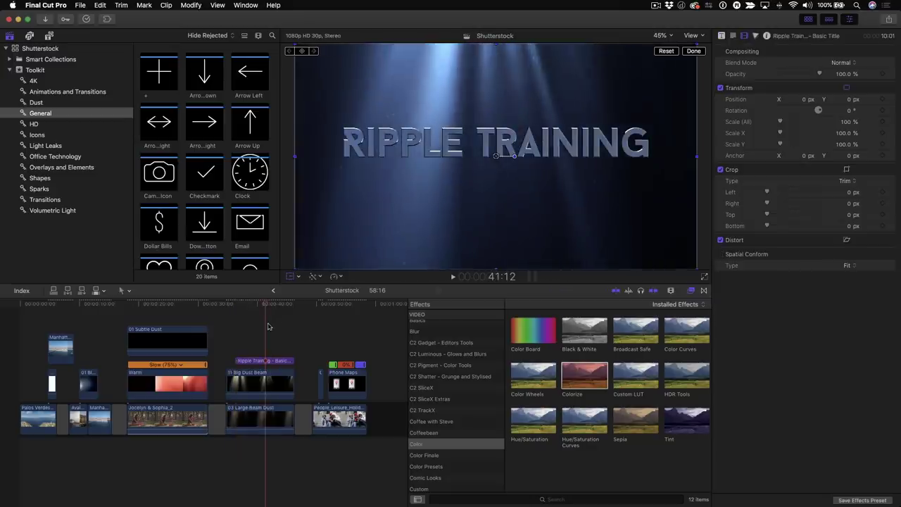